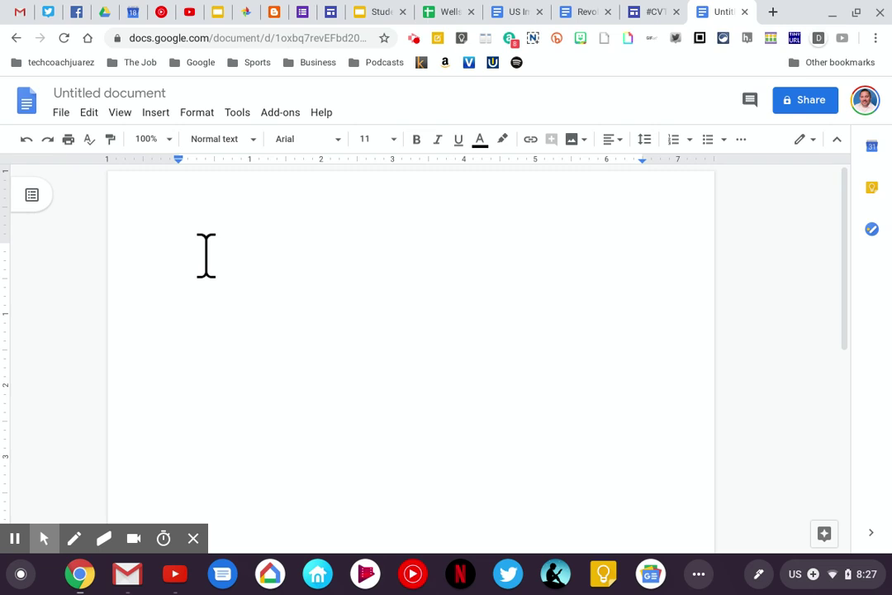
Step: Title the untitled document "Google Docs Level 2"
{"action": "left_click", "coordinate": [122, 94]}
{"action": "type", "text": "Google D"}
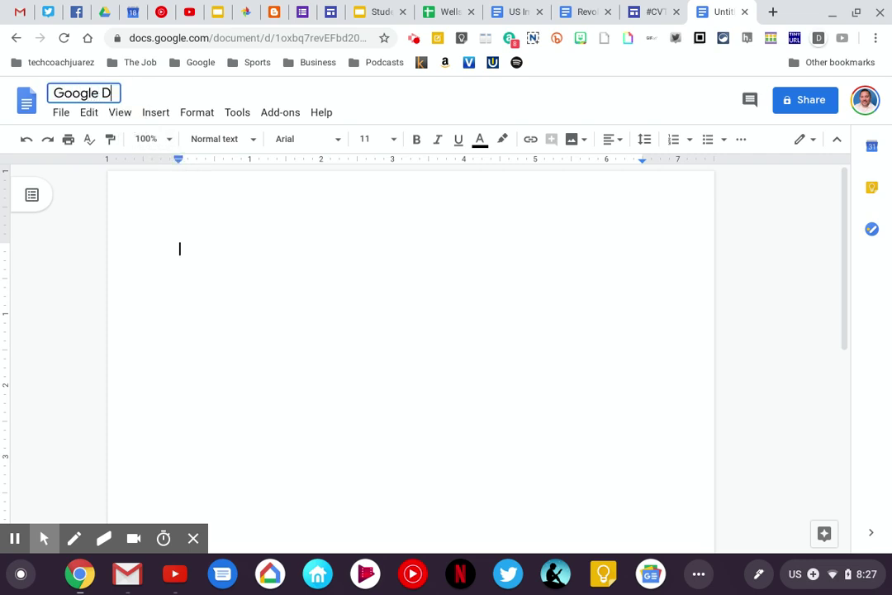
{"action": "type", "text": "ocs lev"}
{"action": "key", "text": "BackSpace"}
{"action": "key", "text": "BackSpace"}
{"action": "key", "text": "BackSpace"}
{"action": "type", "text": "L"}
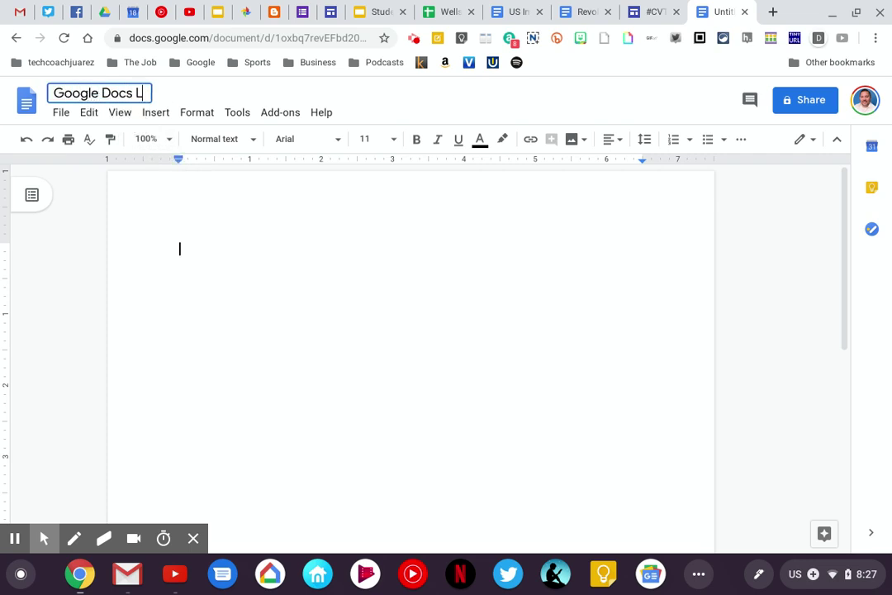
{"action": "type", "text": "evel 2"}
{"action": "key", "text": "Return"}
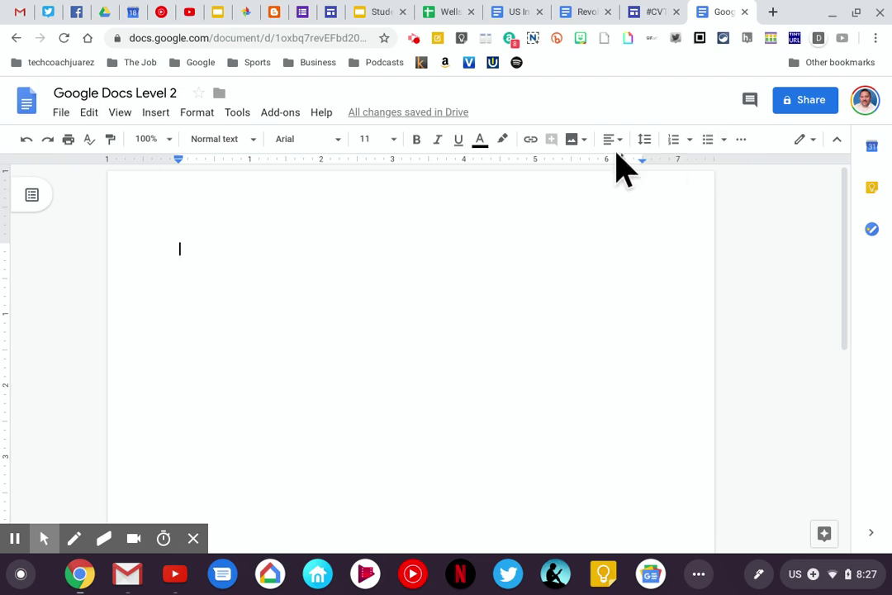
Step: Create a bulleted list with the items Tacos, Burritos, Pizza, Sushi and Poke, and end the list with a blank line below it
{"action": "left_click", "coordinate": [708, 142]}
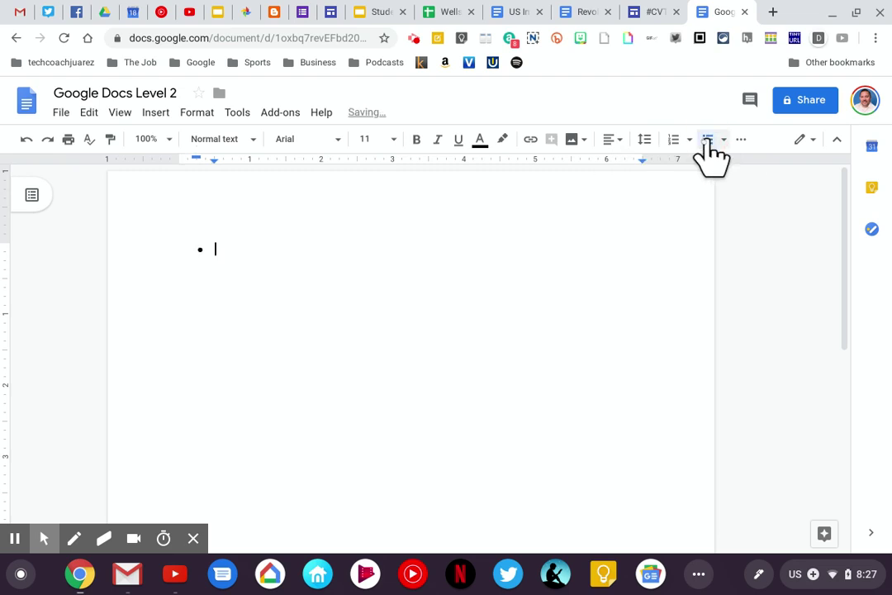
{"action": "type", "text": "Te"}
{"action": "type", "text": "cos"}
{"action": "key", "text": "Return"}
{"action": "type", "text": "b"}
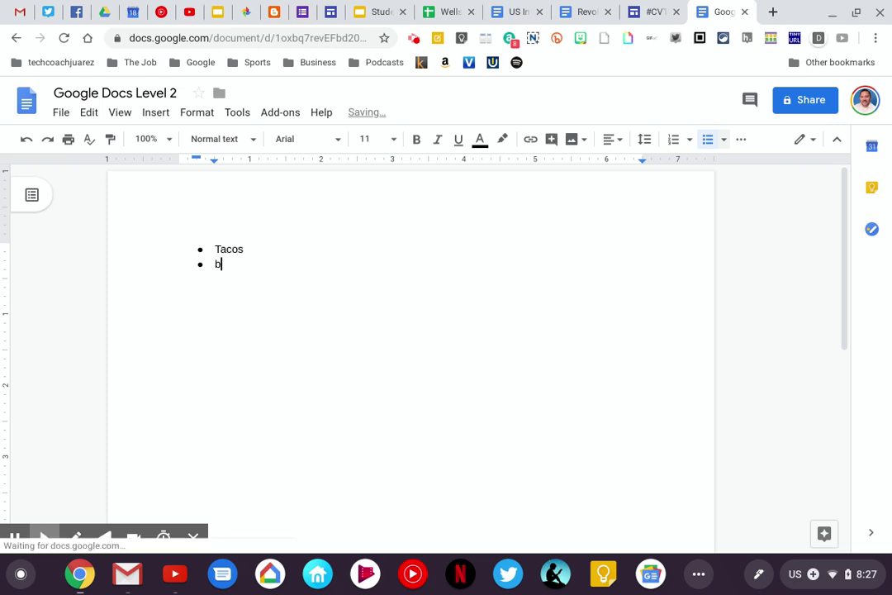
{"action": "type", "text": "urritos"}
{"action": "key", "text": "Return"}
{"action": "type", "text": "pizza"}
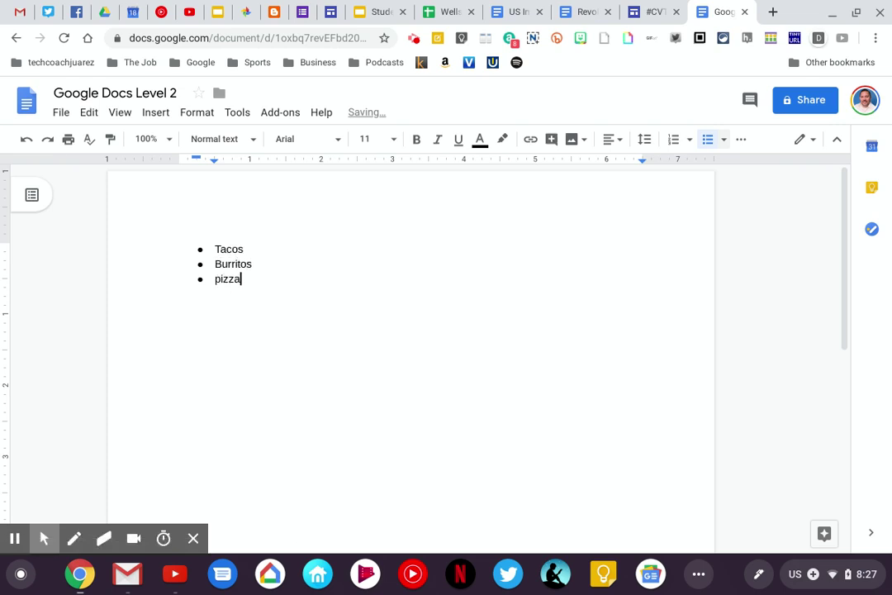
{"action": "key", "text": "Return"}
{"action": "type", "text": "sush"}
{"action": "type", "text": "i"}
{"action": "key", "text": "Return"}
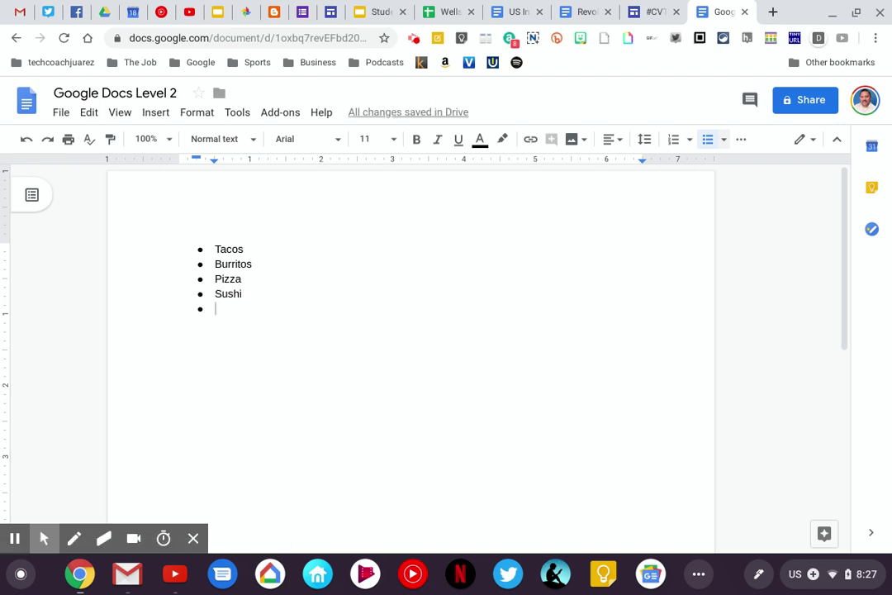
{"action": "type", "text": "Poke"}
{"action": "key", "text": "Return"}
{"action": "key", "text": "Return"}
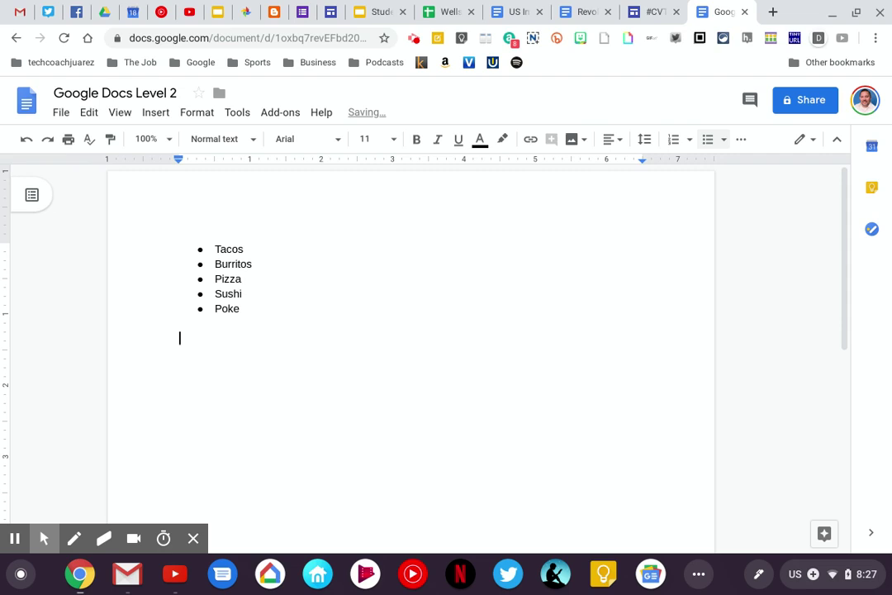
Step: Write "My favorite movie is Tombstone. Doc Holliday is my favorite character." below the bulleted list
{"action": "type", "text": "My favorite movi"}
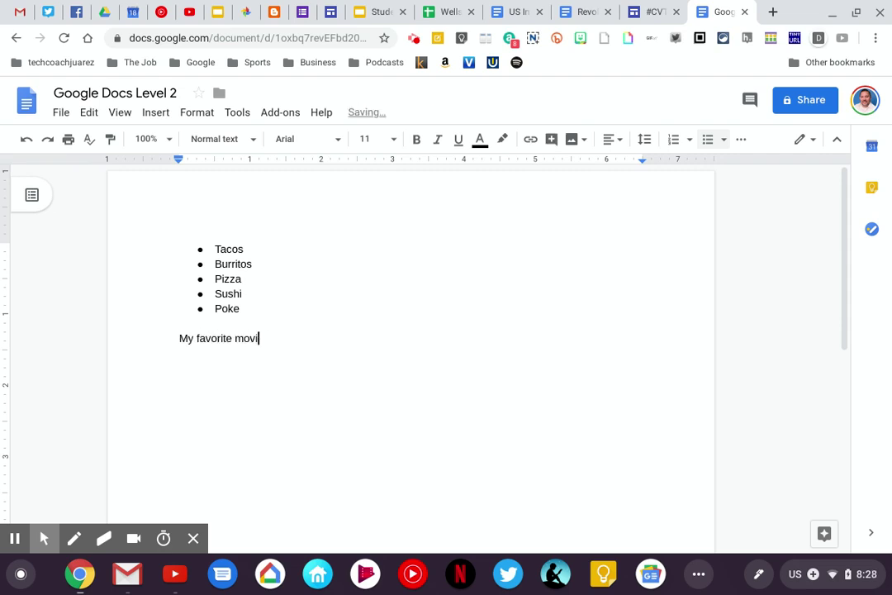
{"action": "type", "text": "e is Tombstone."}
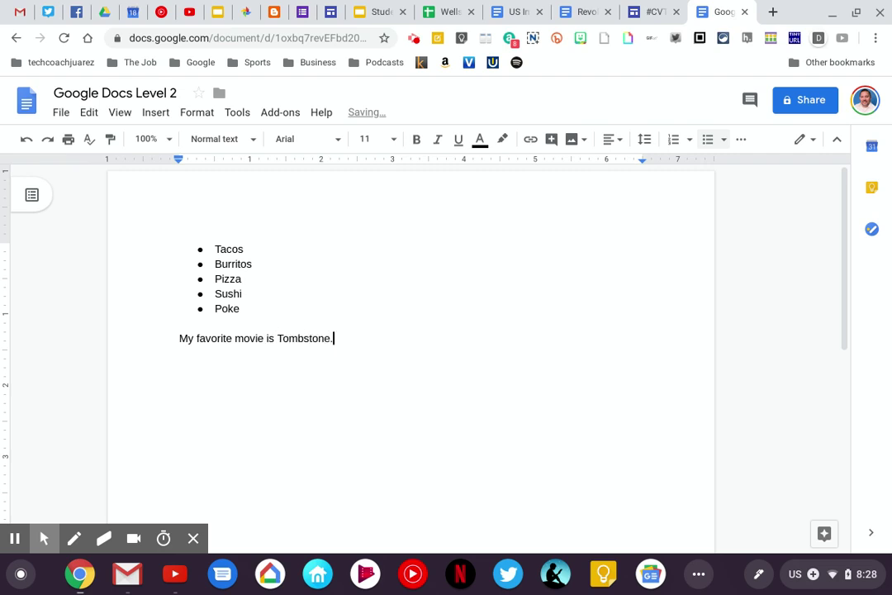
{"action": "type", "text": " Doc Holliday is my fa"}
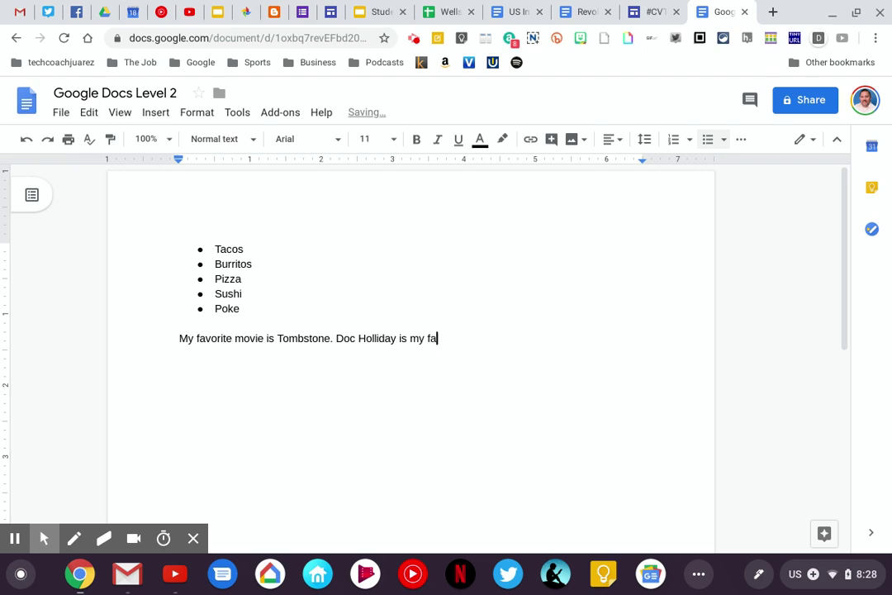
{"action": "type", "text": "vorite character."}
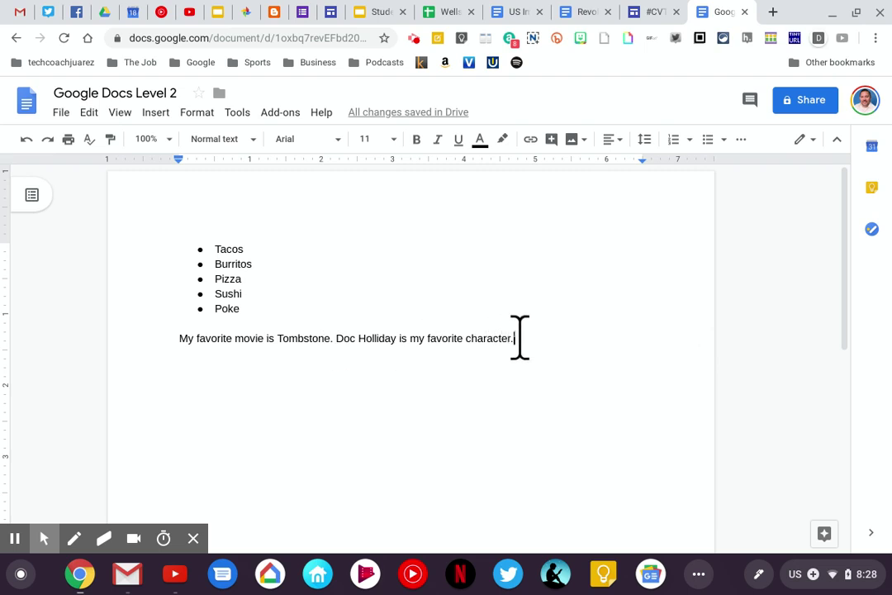
Step: Center-align the line about the favorite movie and character
{"action": "left_click_drag", "start_coordinate": [519, 338], "coordinate": [182, 341]}
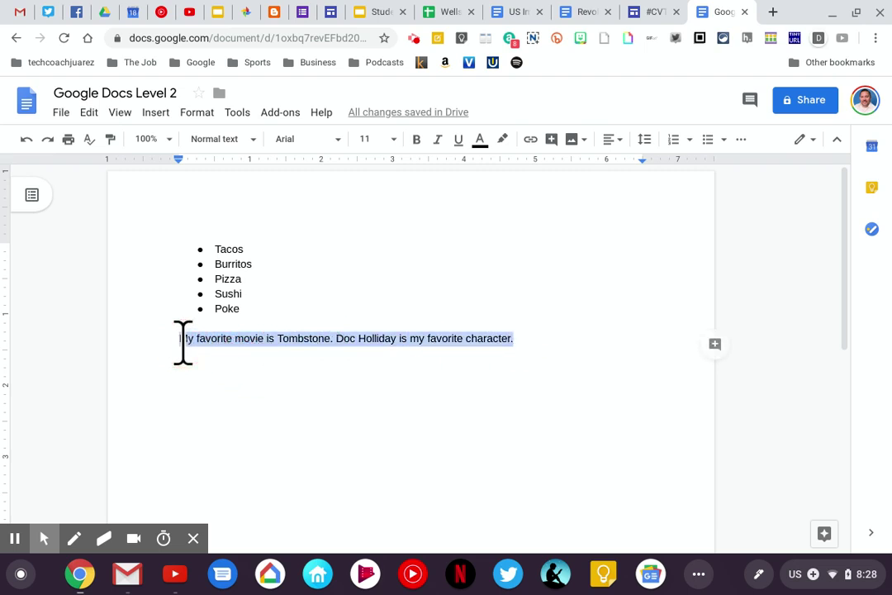
{"action": "left_click", "coordinate": [609, 150]}
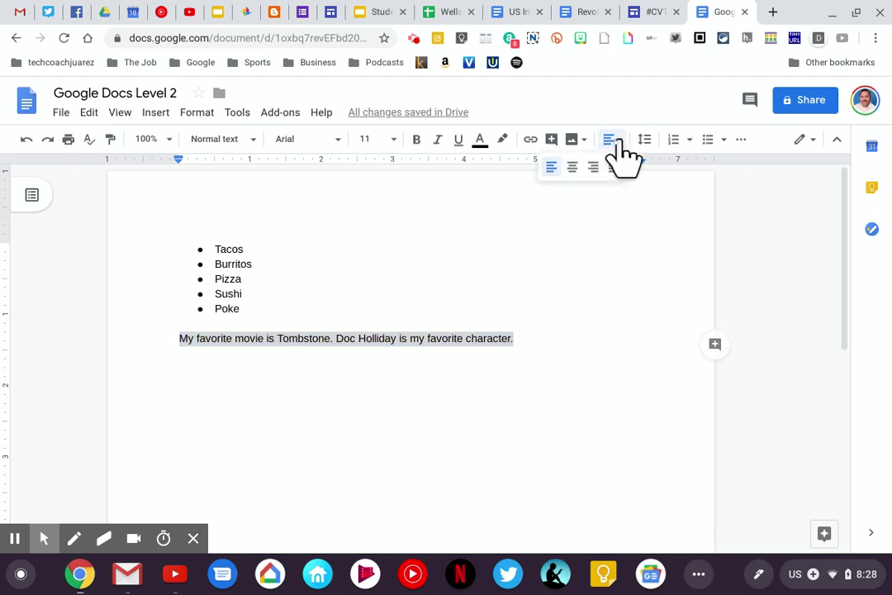
{"action": "left_click", "coordinate": [574, 172]}
Step: Start a new paragraph below the centered movie text and left-align it
{"action": "left_click", "coordinate": [601, 340]}
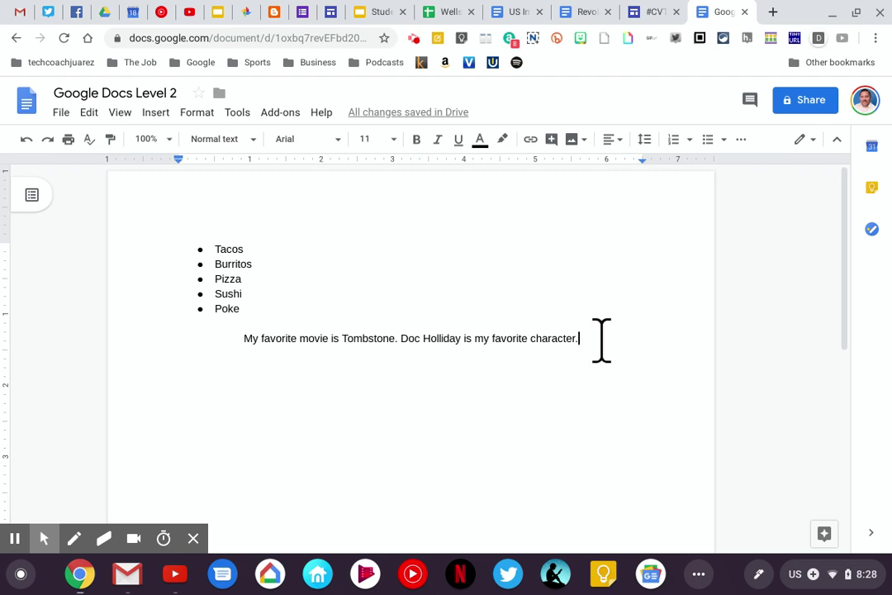
{"action": "key", "text": "Return"}
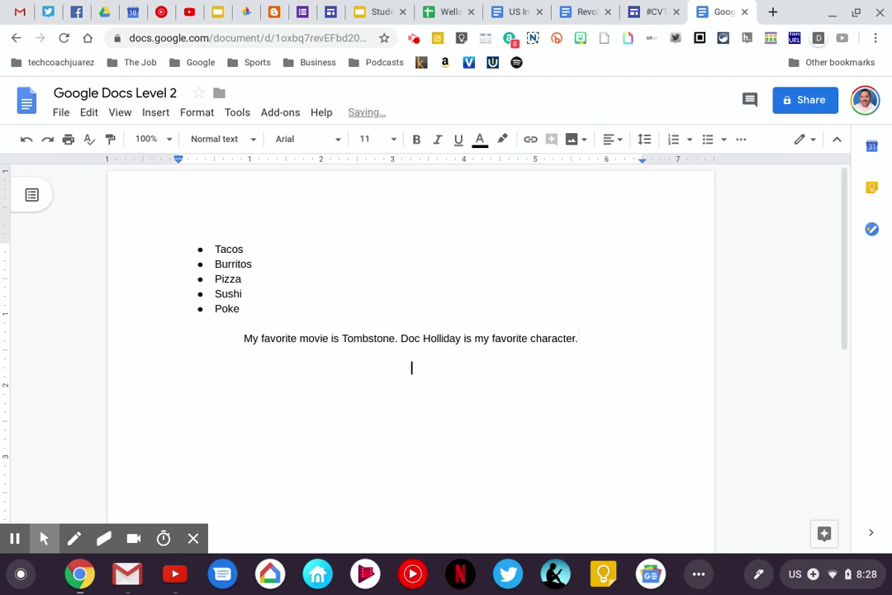
{"action": "left_click", "coordinate": [612, 142]}
{"action": "left_click", "coordinate": [550, 170]}
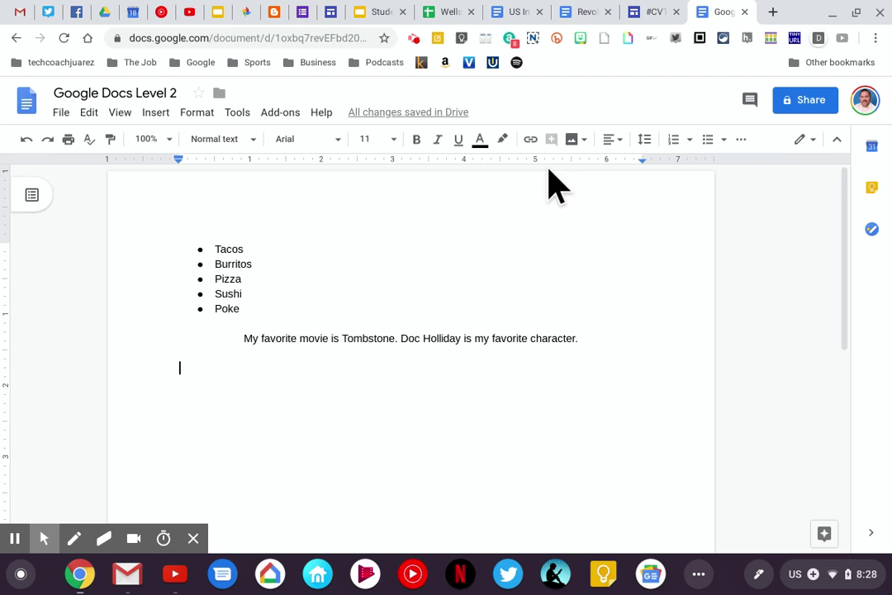
Step: Search Google for "captain america" in a new browser tab
{"action": "left_click", "coordinate": [772, 12]}
{"action": "type", "text": "captian"}
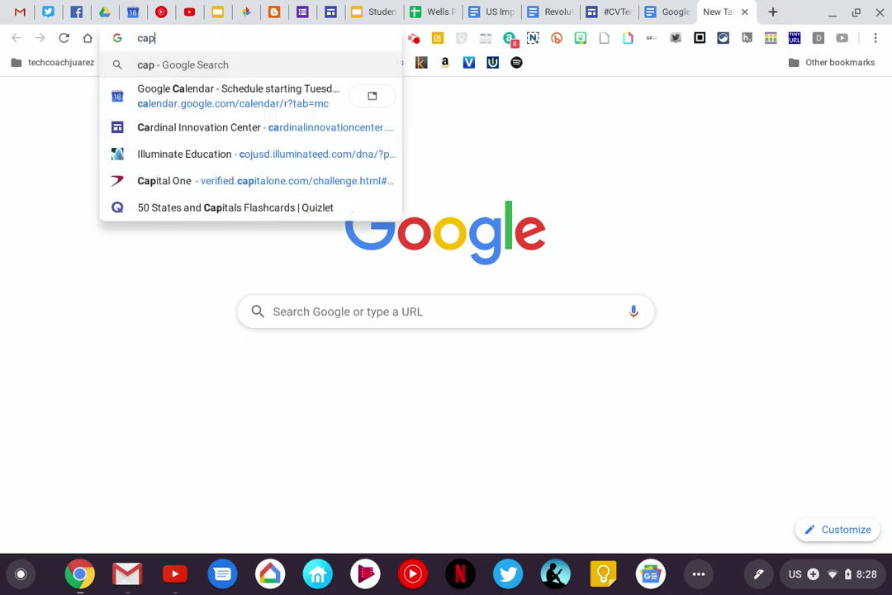
{"action": "key", "text": "BackSpace"}
{"action": "key", "text": "BackSpace"}
{"action": "key", "text": "BackSpace"}
{"action": "type", "text": "ain ameri"}
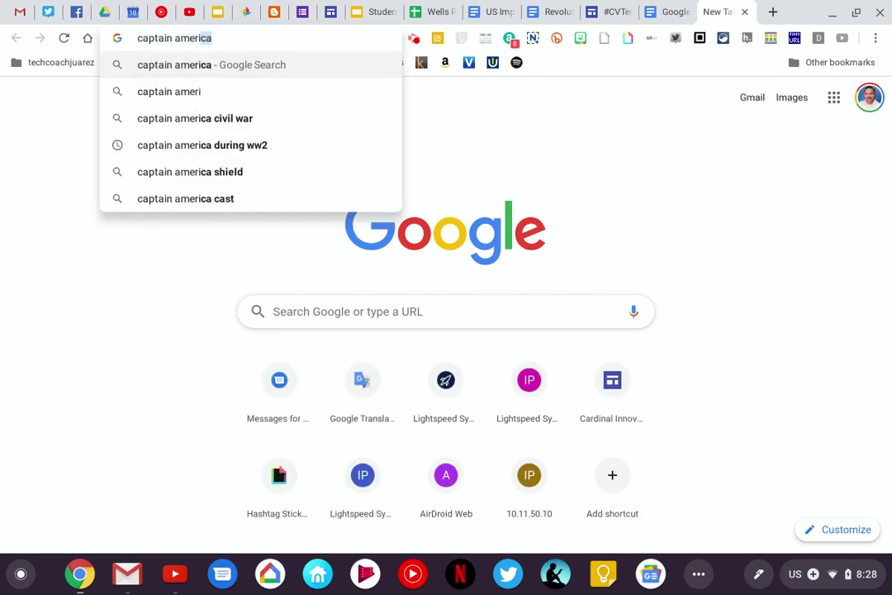
{"action": "key", "text": "Return"}
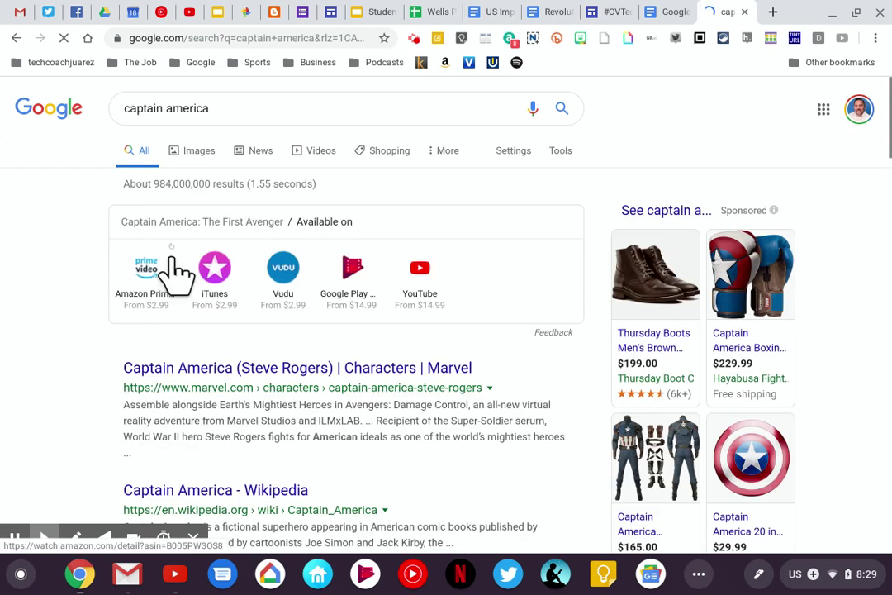
Step: Show the image results and preview the fanfest.com picture of Captain America with his shield on a white background
{"action": "left_click", "coordinate": [198, 152]}
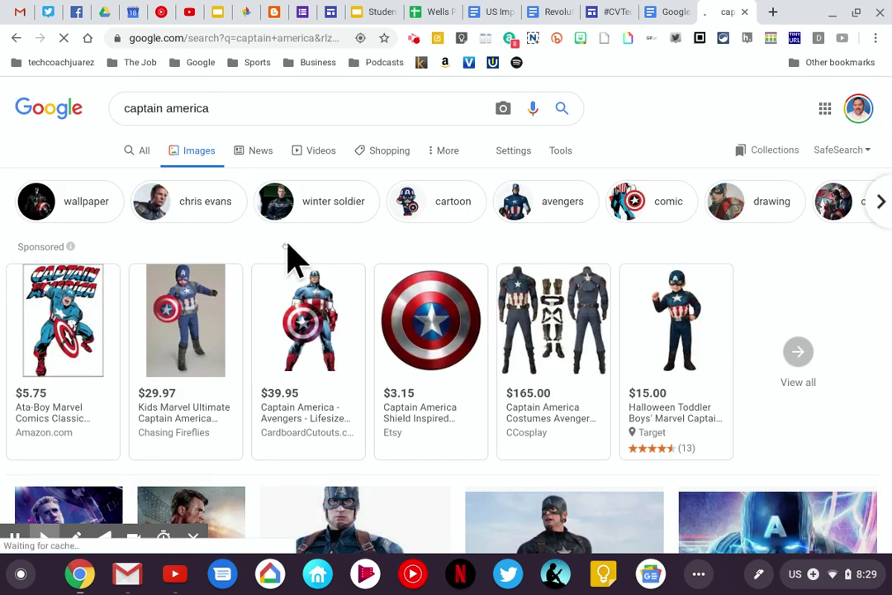
{"action": "scroll", "coordinate": [287, 437], "scroll_direction": "down", "scroll_amount": 5}
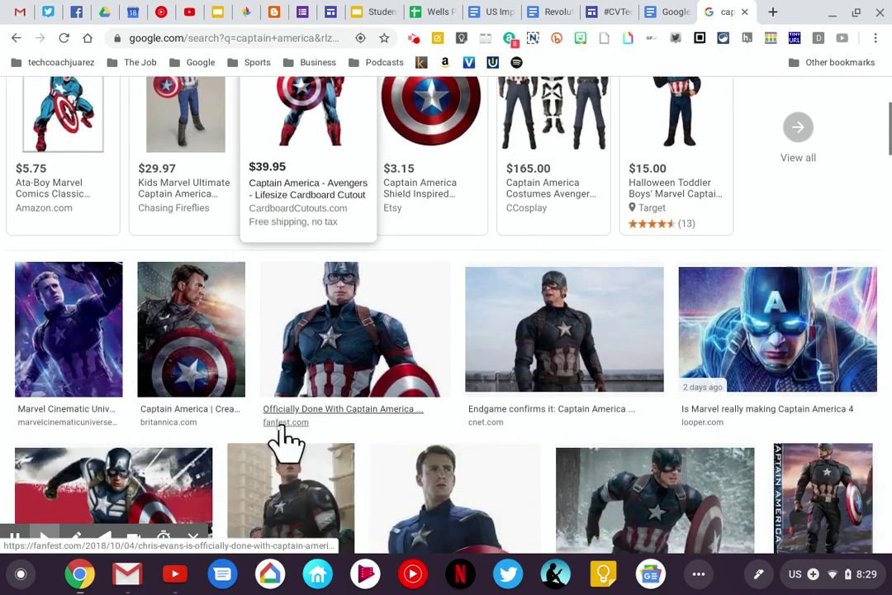
{"action": "left_click", "coordinate": [339, 373]}
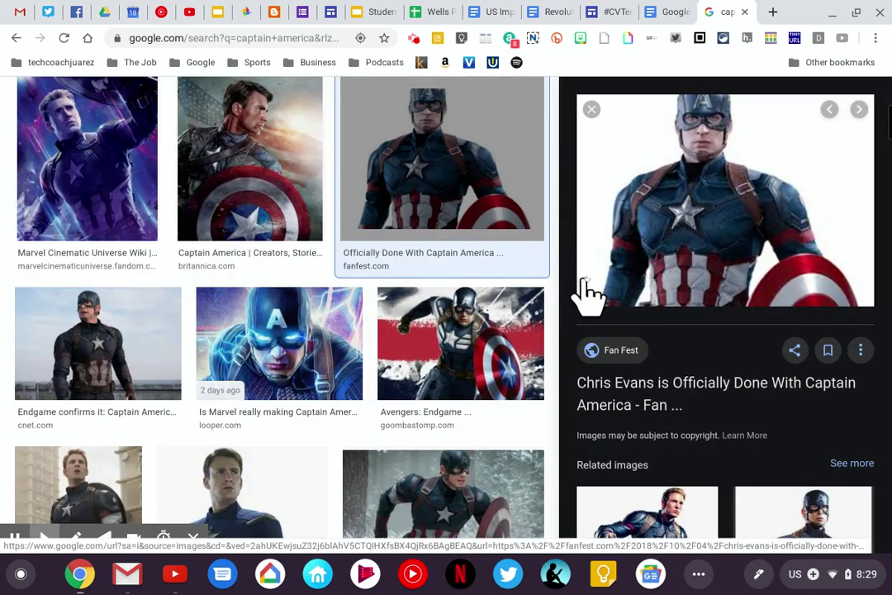
{"action": "left_click", "coordinate": [684, 242]}
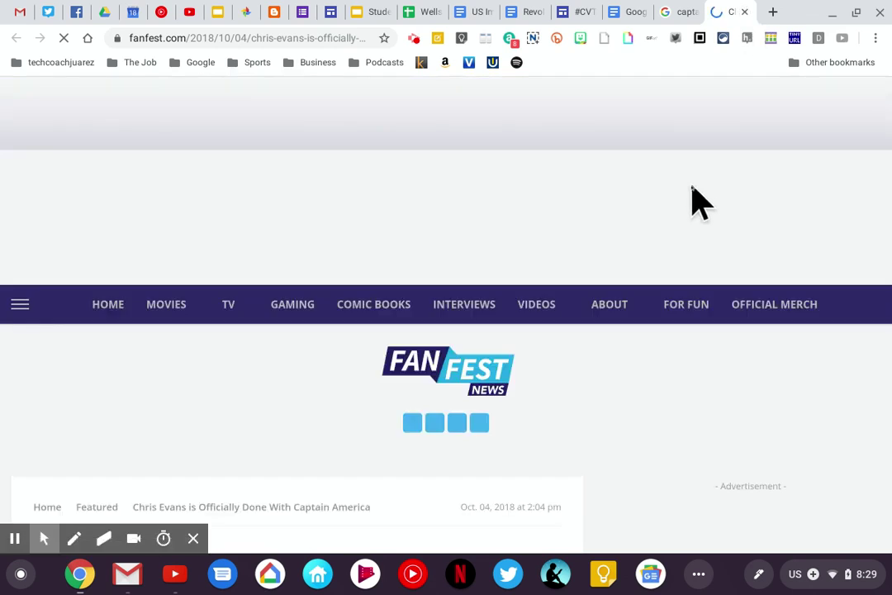
{"action": "key", "text": "ctrl+w"}
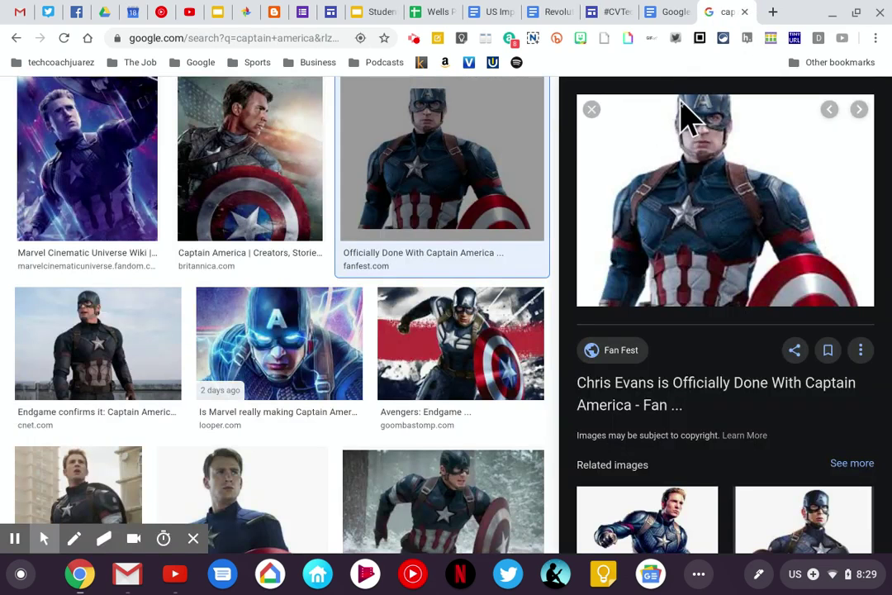
Step: Save the previewed Captain America image to the Downloads folder as cap.jpeg and dismiss the download notification
{"action": "right_click", "coordinate": [653, 180]}
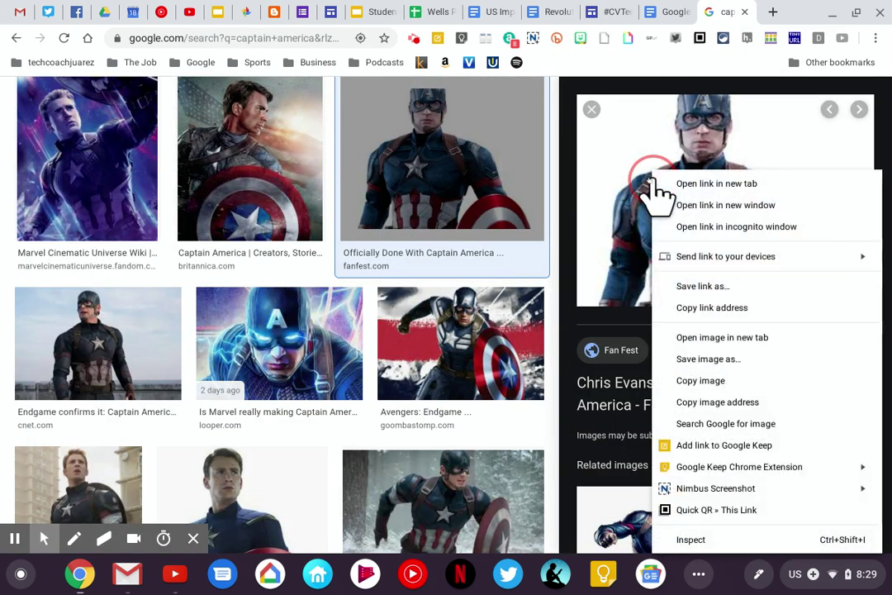
{"action": "left_click", "coordinate": [703, 359]}
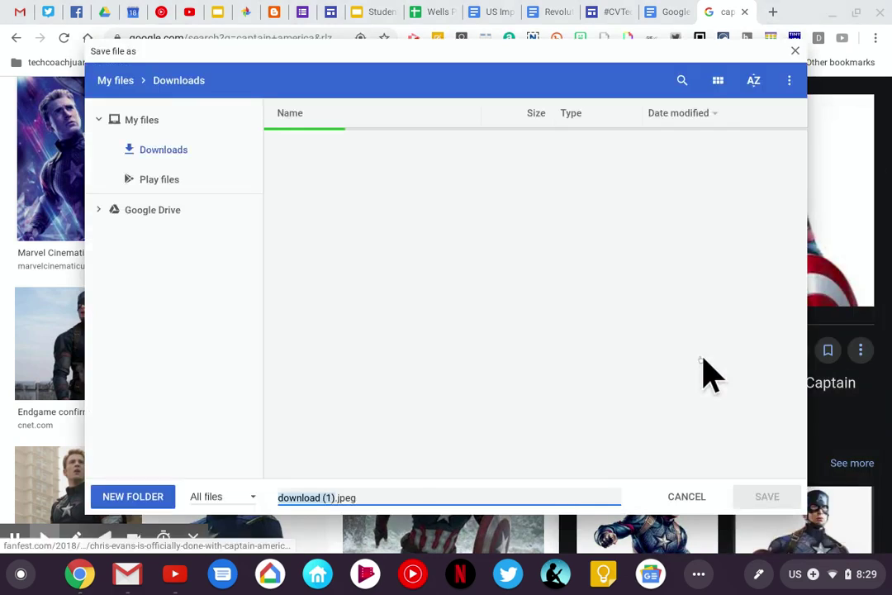
{"action": "type", "text": "cap"}
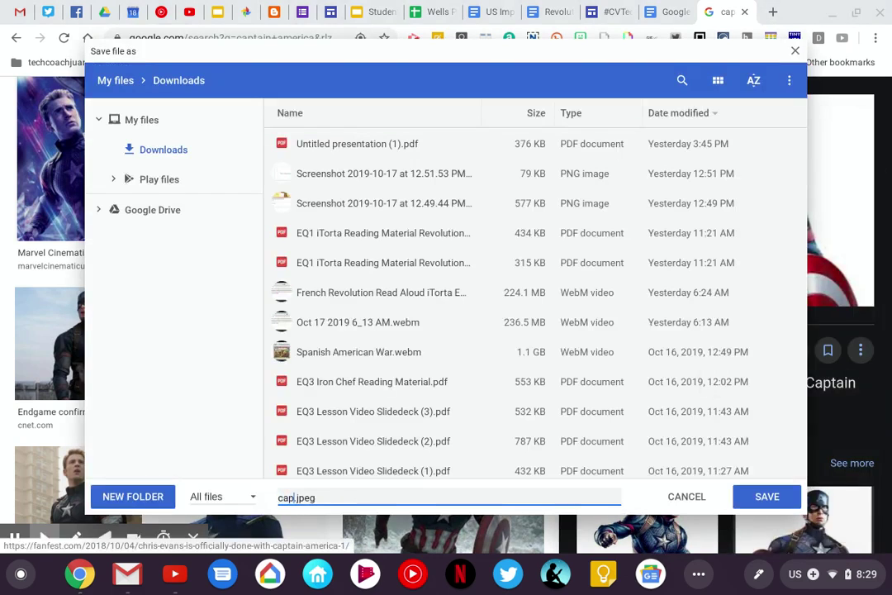
{"action": "left_click", "coordinate": [767, 497]}
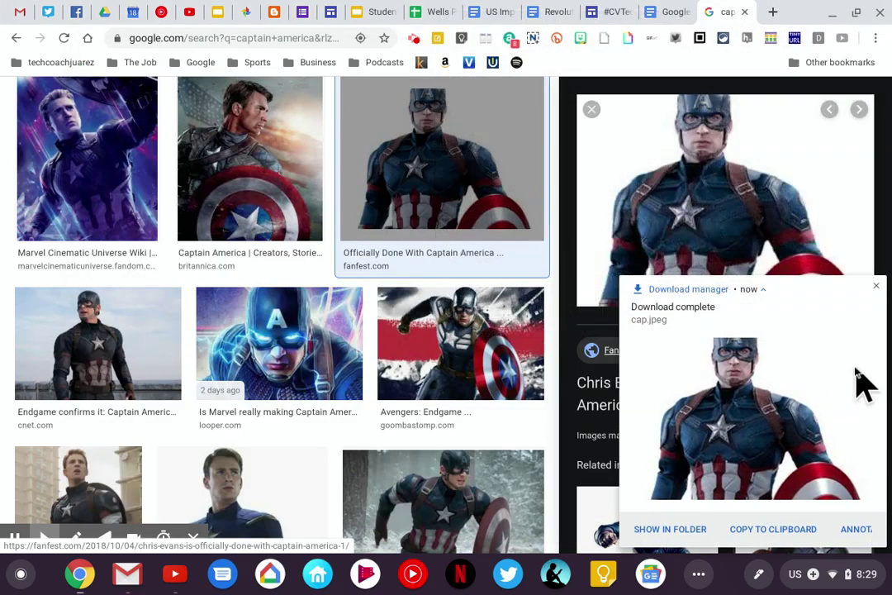
{"action": "left_click", "coordinate": [876, 289]}
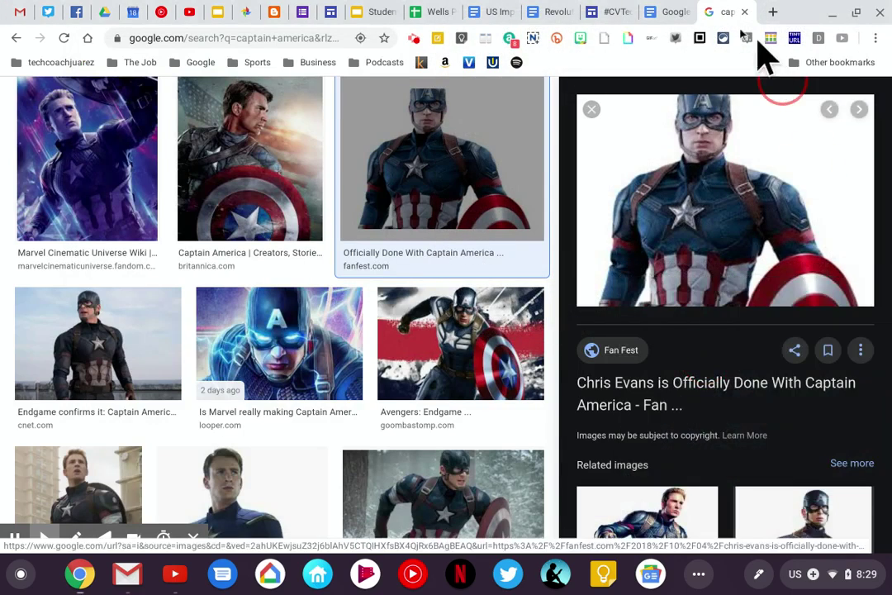
Step: Return to the Google Docs Level 2 document and insert cap.jpeg from the computer's Downloads folder below the movie text
{"action": "left_click", "coordinate": [658, 16]}
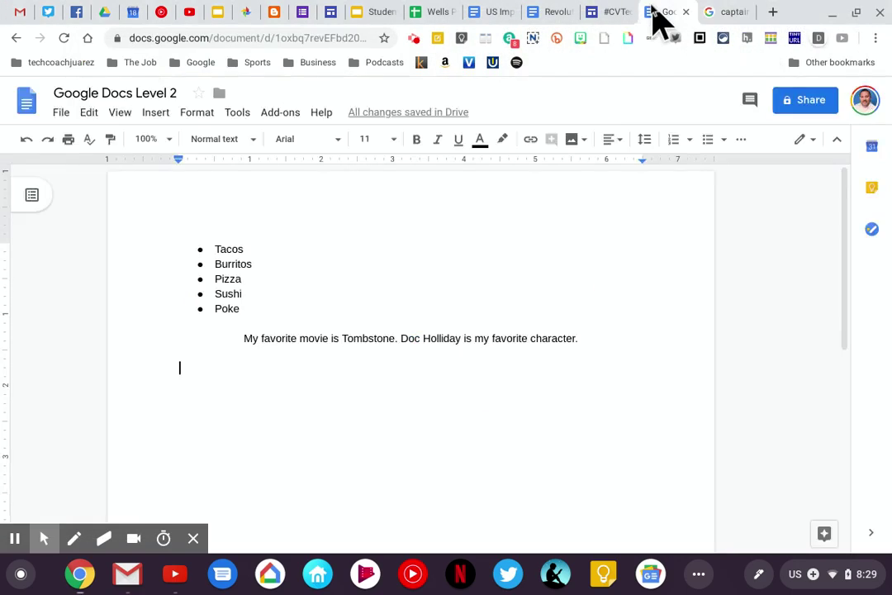
{"action": "left_click", "coordinate": [155, 114]}
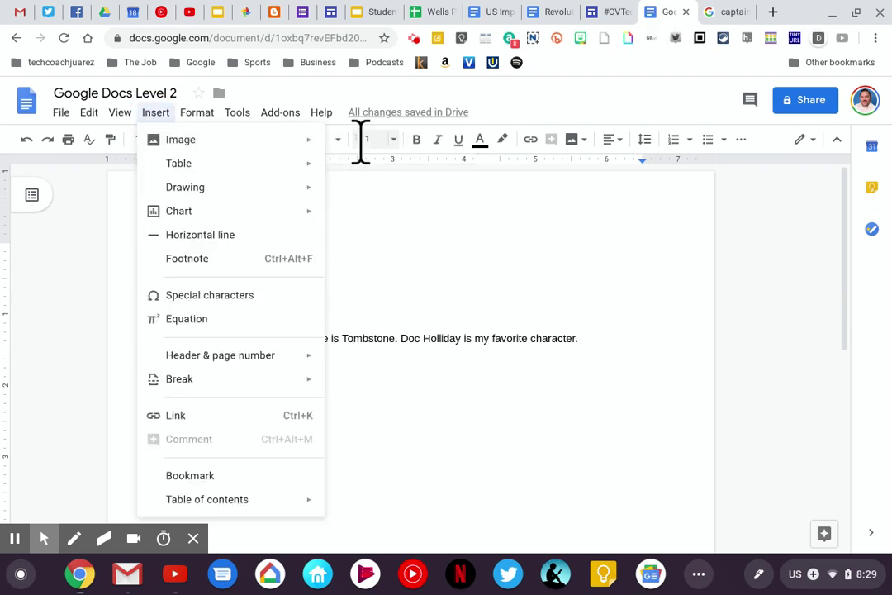
{"action": "mouse_move", "coordinate": [305, 144]}
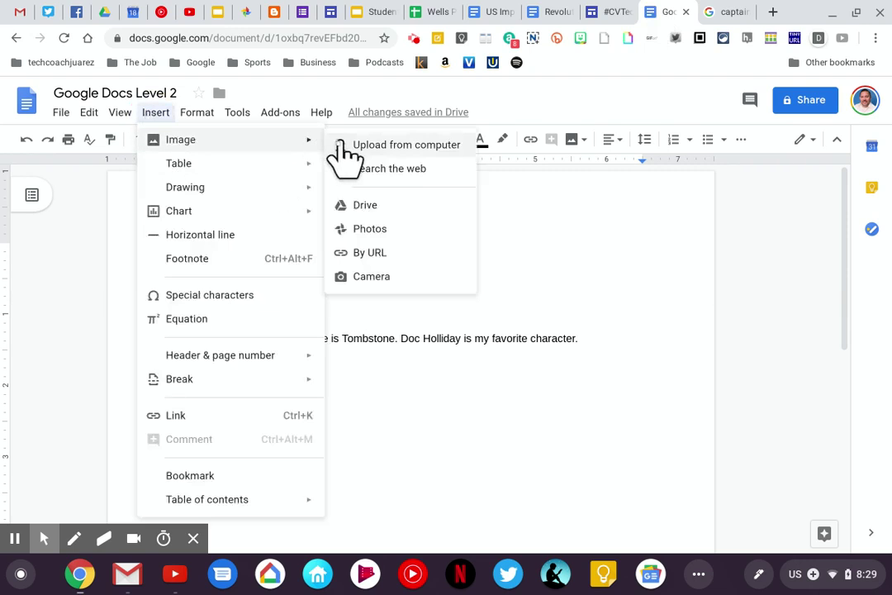
{"action": "left_click", "coordinate": [346, 153]}
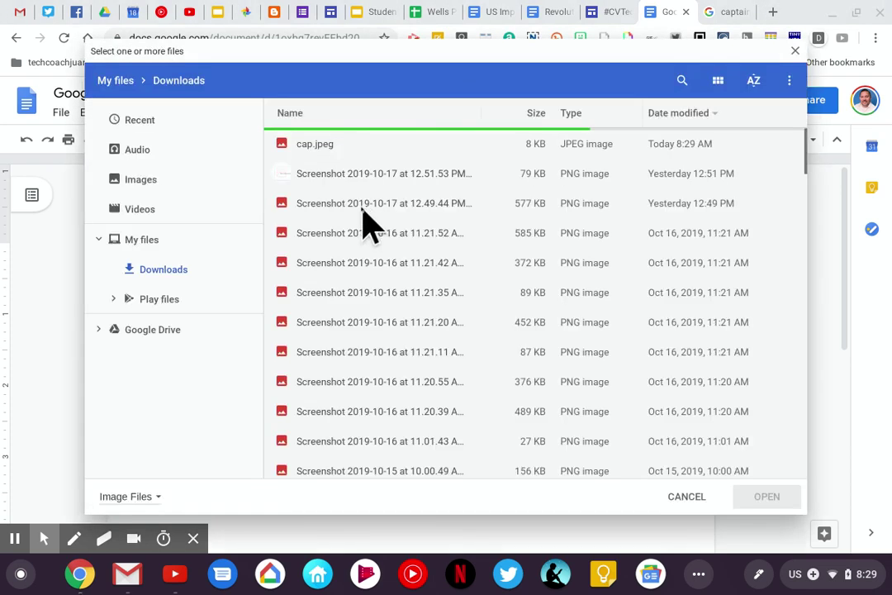
{"action": "double_click", "coordinate": [319, 148]}
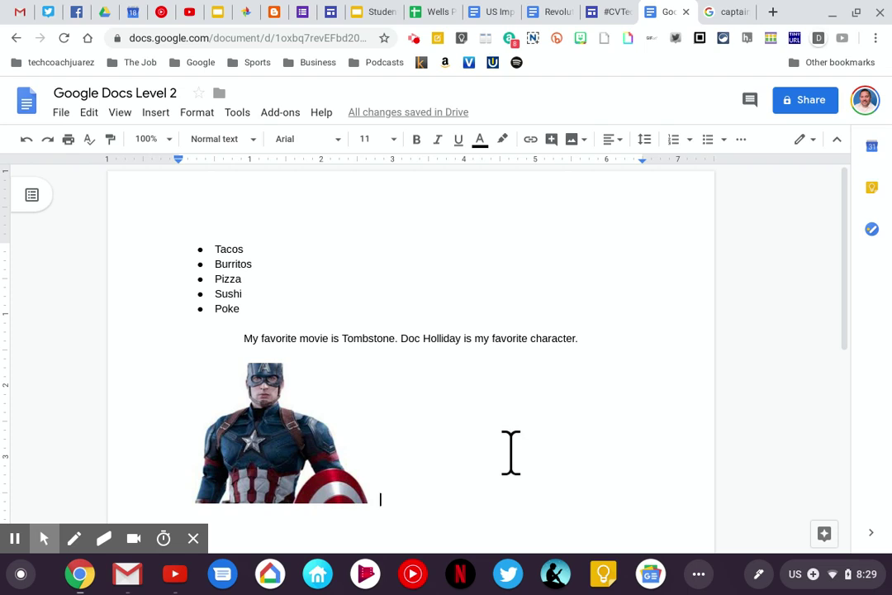
Step: Add the sentence "My favorite restaurant is Ortega's Taqueria in Reedley, CA." two lines below the Captain America image
{"action": "key", "text": "Return"}
{"action": "key", "text": "Return"}
{"action": "scroll", "coordinate": [644, 428], "scroll_direction": "down", "scroll_amount": 3}
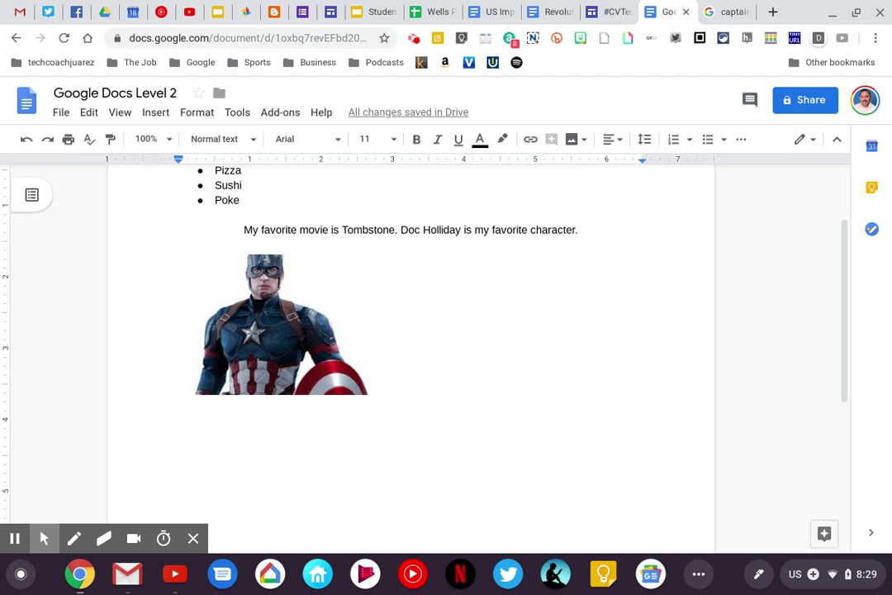
{"action": "type", "text": "My favo"}
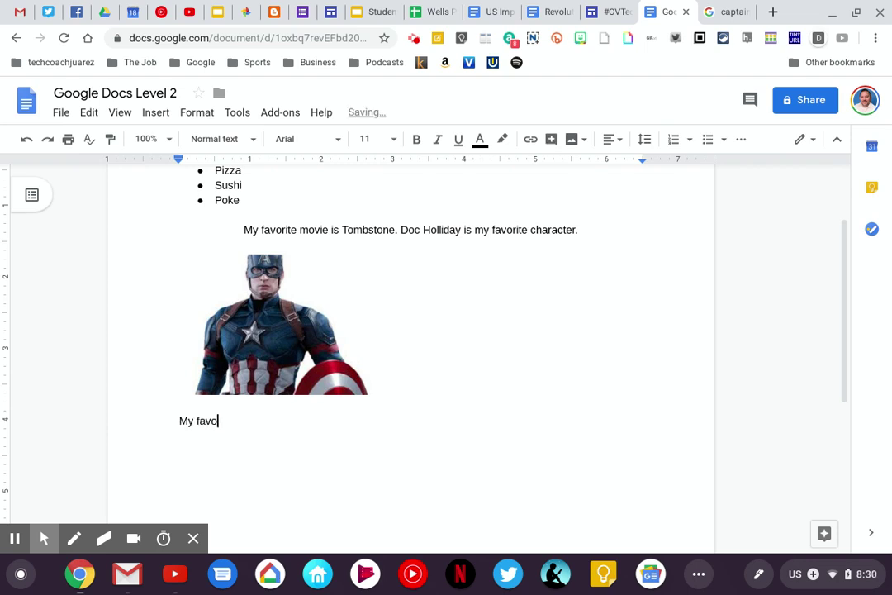
{"action": "type", "text": "rite restaurant is o"}
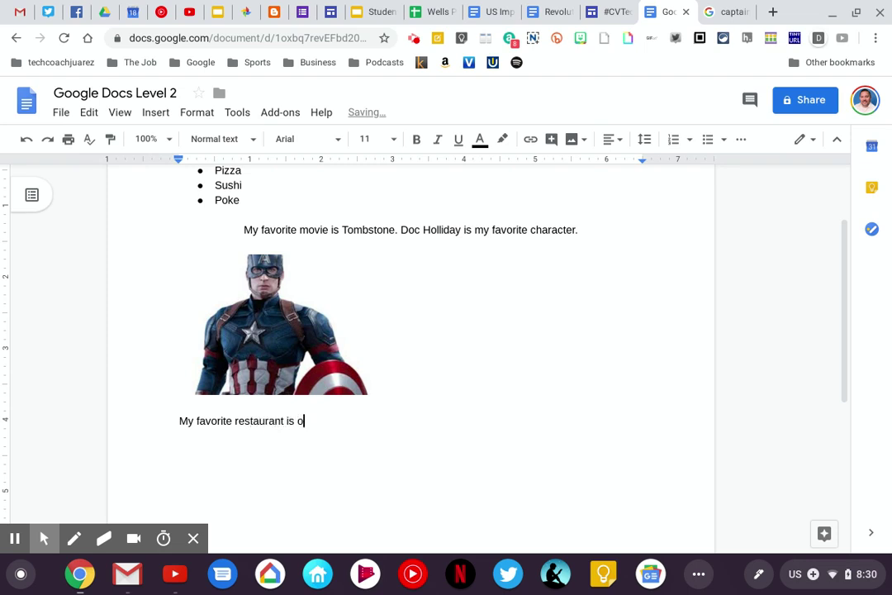
{"action": "key", "text": "BackSpace"}
{"action": "type", "text": "Ortega's t"}
{"action": "key", "text": "BackSpace"}
{"action": "type", "text": "Taqueria in R"}
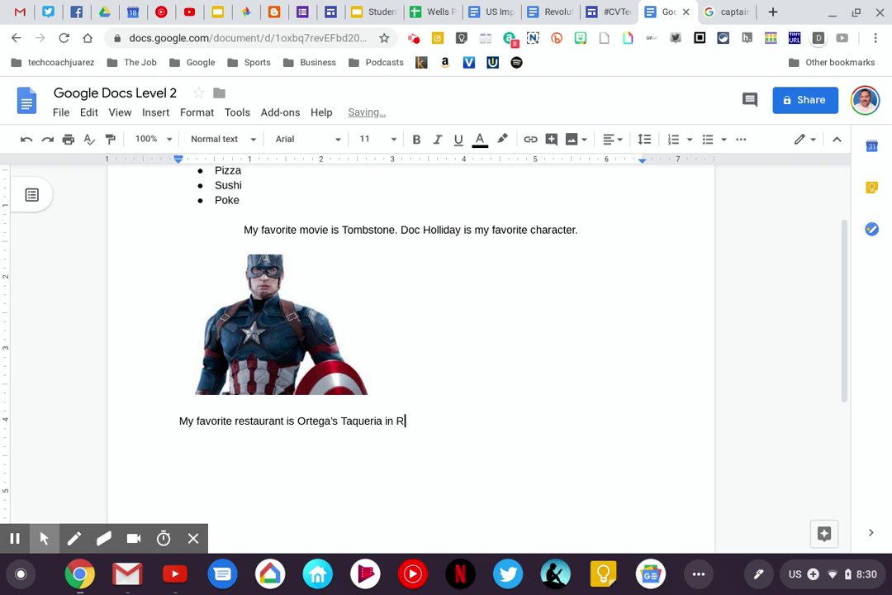
{"action": "type", "text": "eedley, CA."}
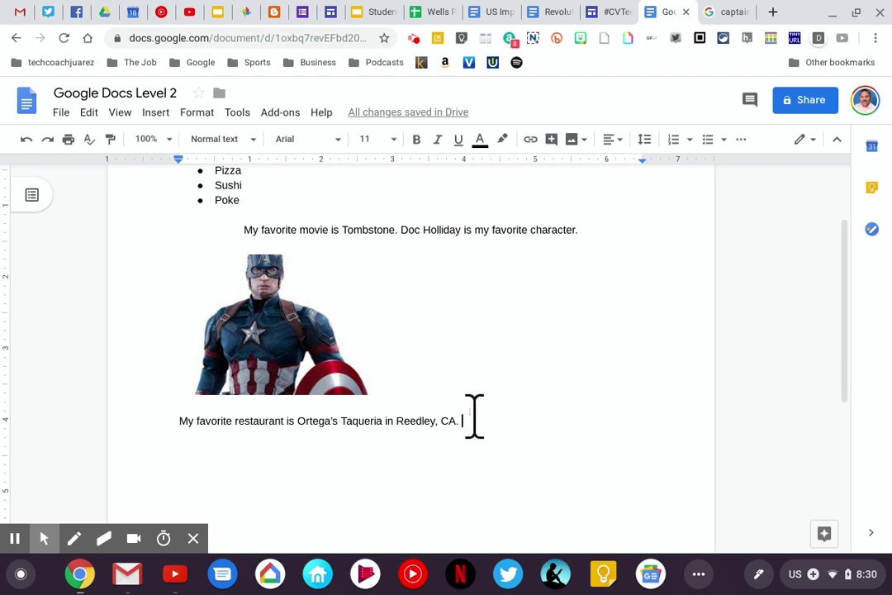
Step: Highlight the whole favorite restaurant sentence in yellow and start a new line after it
{"action": "left_click_drag", "start_coordinate": [464, 421], "coordinate": [179, 422]}
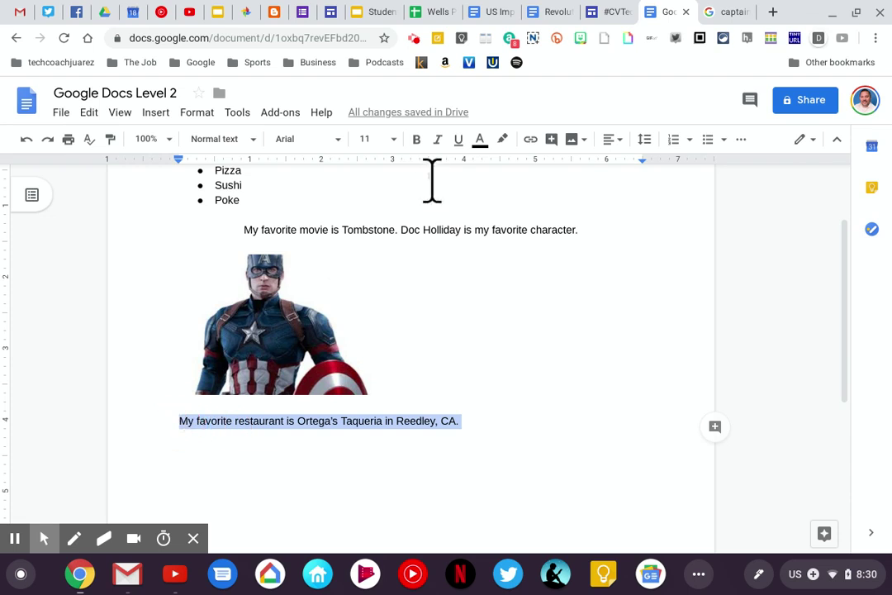
{"action": "left_click", "coordinate": [501, 142]}
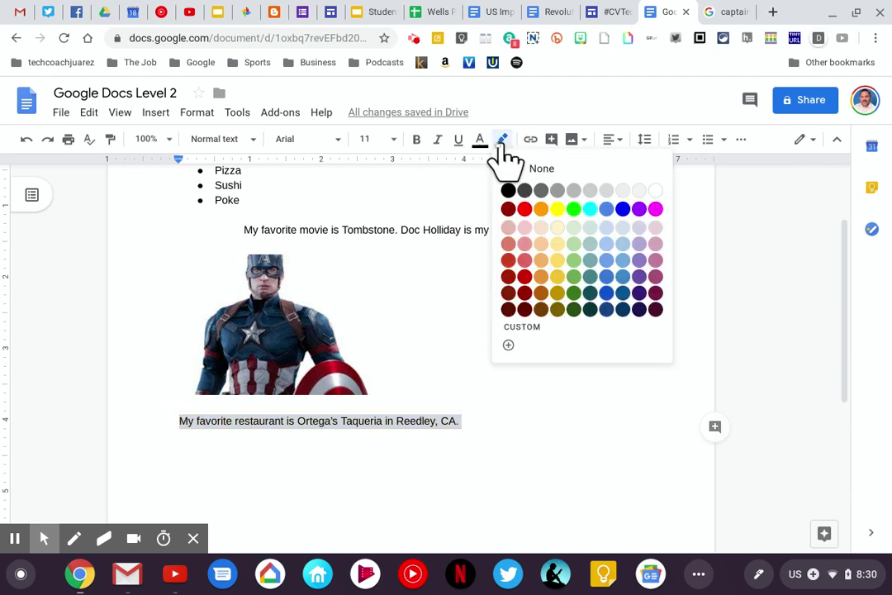
{"action": "left_click", "coordinate": [558, 211]}
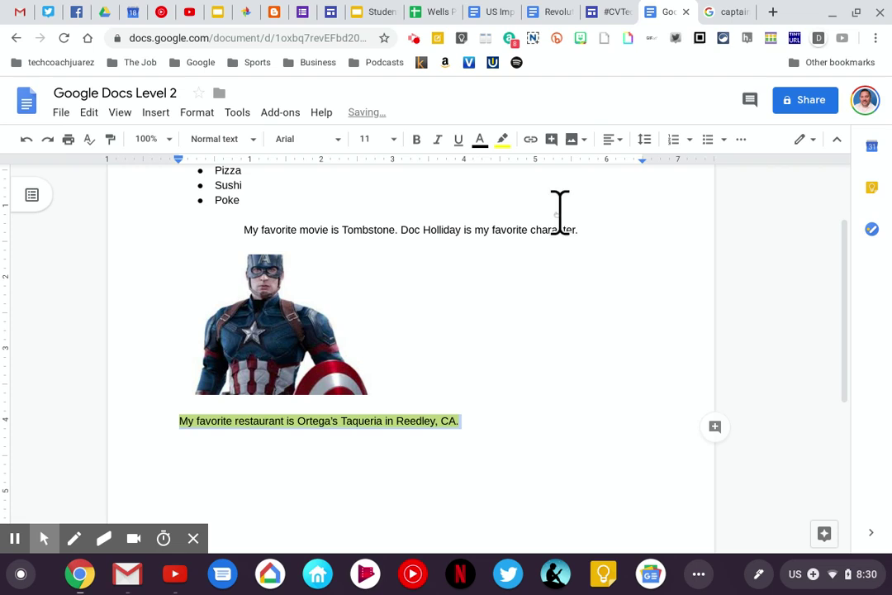
{"action": "left_click", "coordinate": [501, 413]}
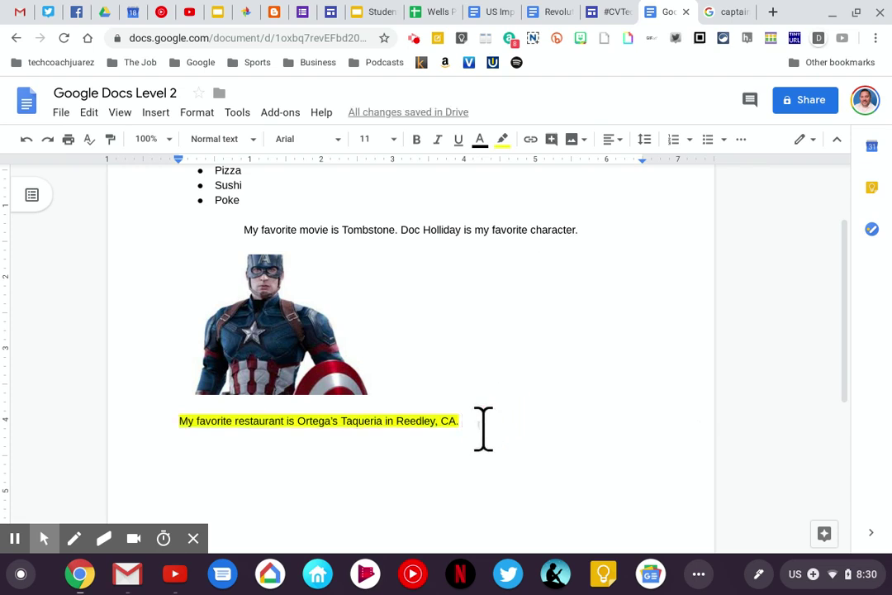
{"action": "key", "text": "Return"}
Step: Link the highlighted restaurant sentence to the suggested Yelp page for Ortegas Taqueria and add a blank line below it
{"action": "left_click_drag", "start_coordinate": [474, 426], "coordinate": [178, 423]}
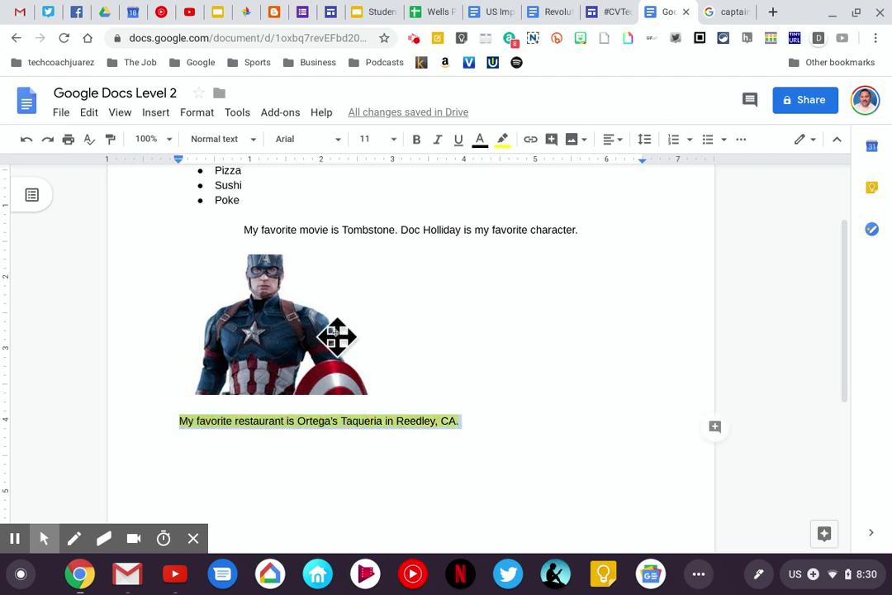
{"action": "left_click", "coordinate": [530, 140]}
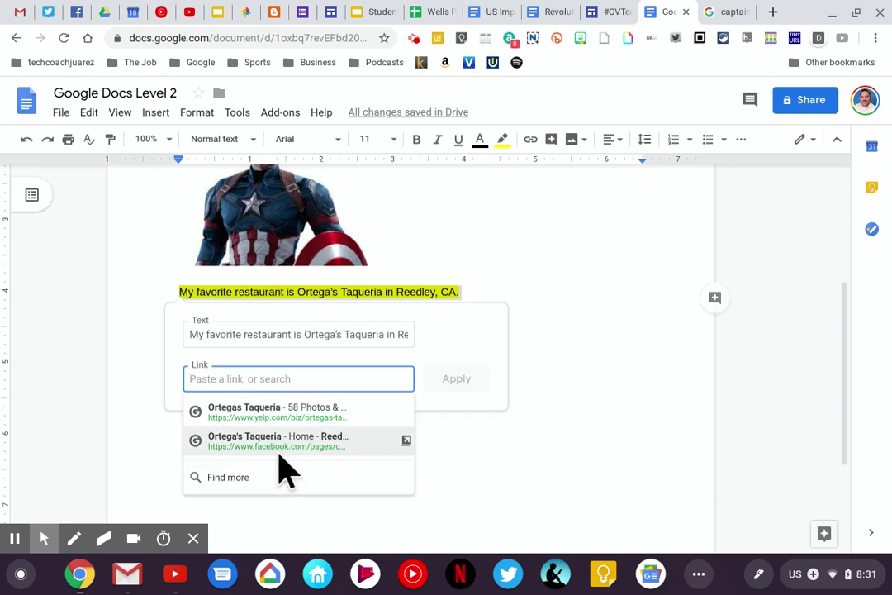
{"action": "left_click", "coordinate": [259, 412]}
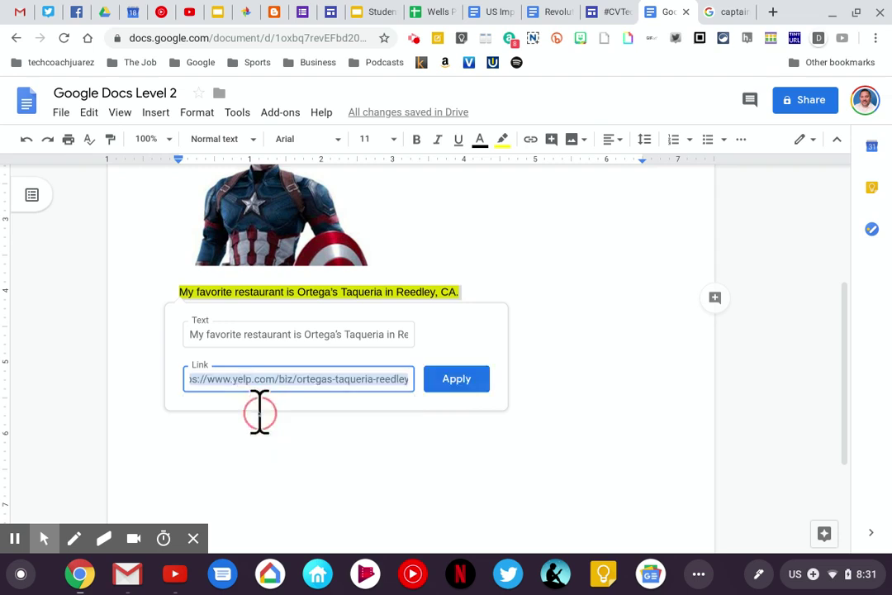
{"action": "left_click", "coordinate": [457, 378]}
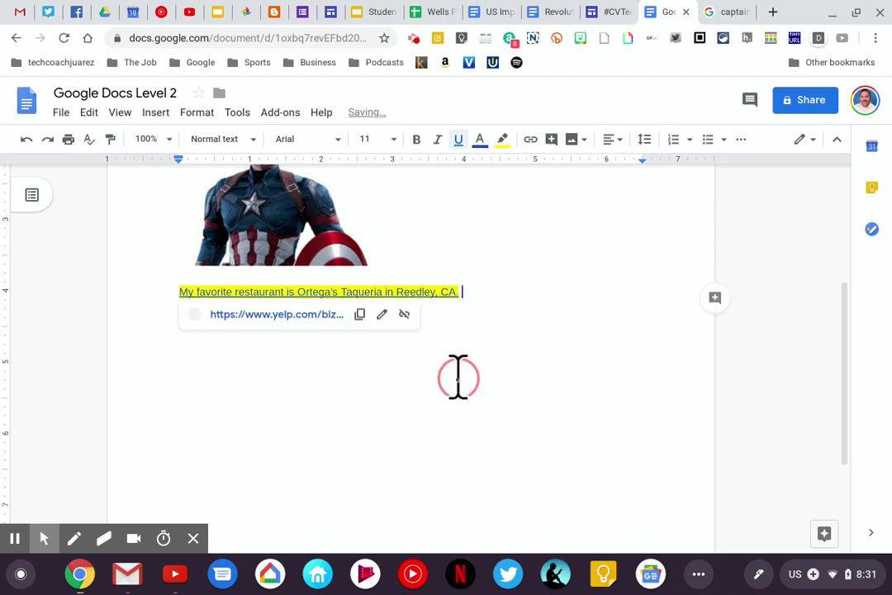
{"action": "left_click", "coordinate": [521, 305]}
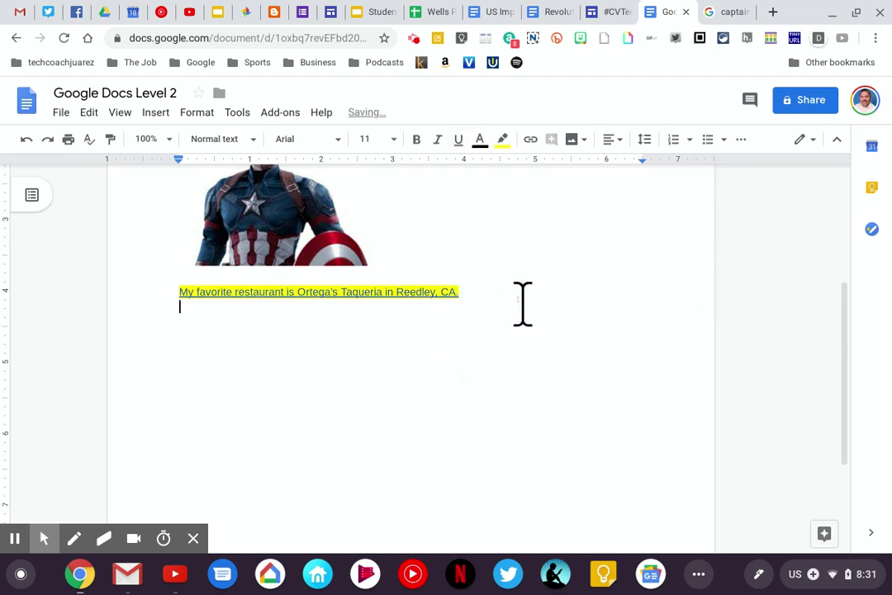
{"action": "key", "text": "Return"}
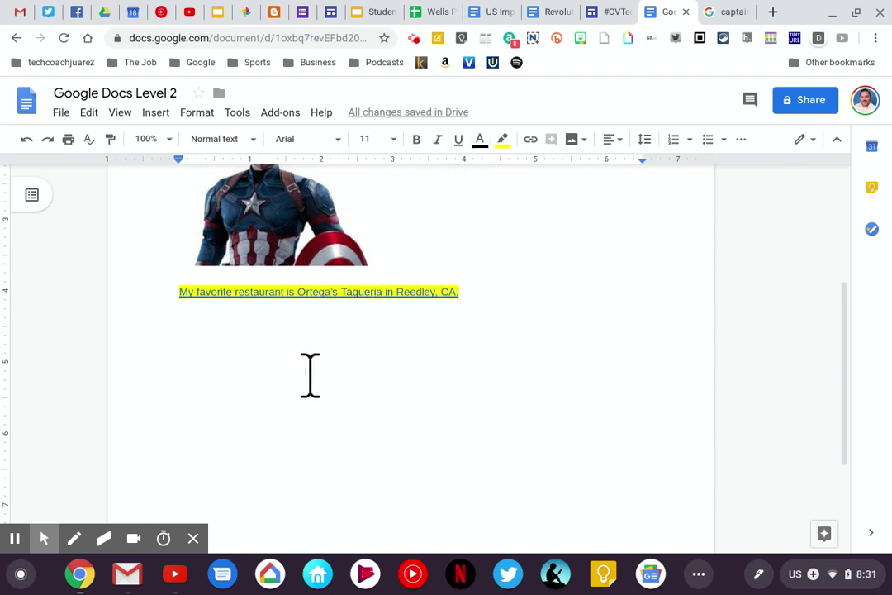
Step: Set the line spacing of the favorite movie text to Double
{"action": "scroll", "coordinate": [354, 364], "scroll_direction": "up", "scroll_amount": 5}
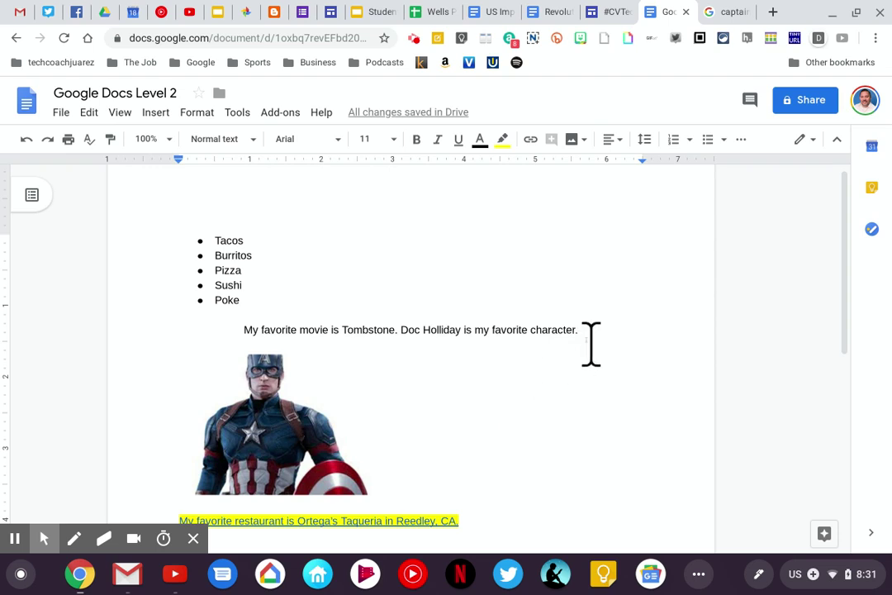
{"action": "left_click_drag", "start_coordinate": [583, 330], "coordinate": [316, 319]}
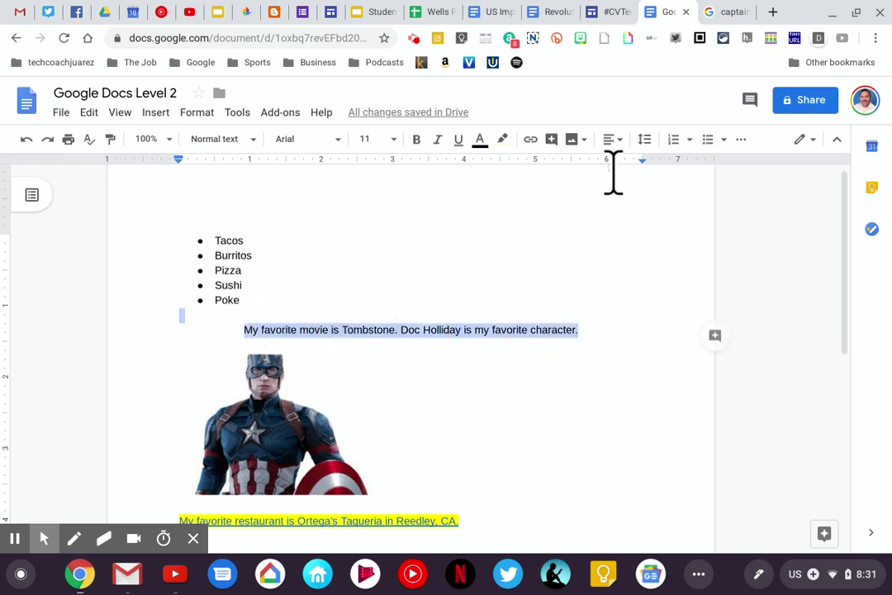
{"action": "left_click", "coordinate": [645, 140]}
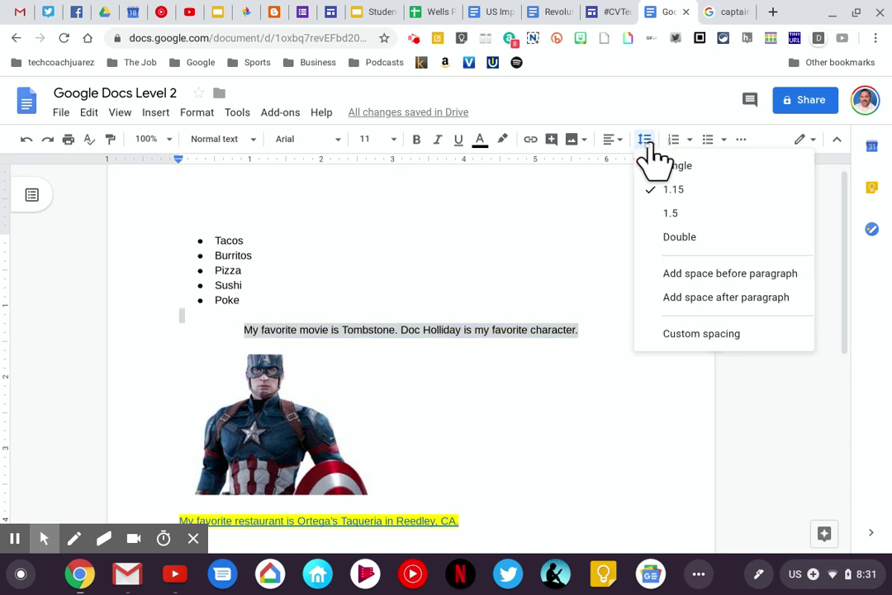
{"action": "left_click", "coordinate": [678, 237]}
{"action": "left_click", "coordinate": [601, 370]}
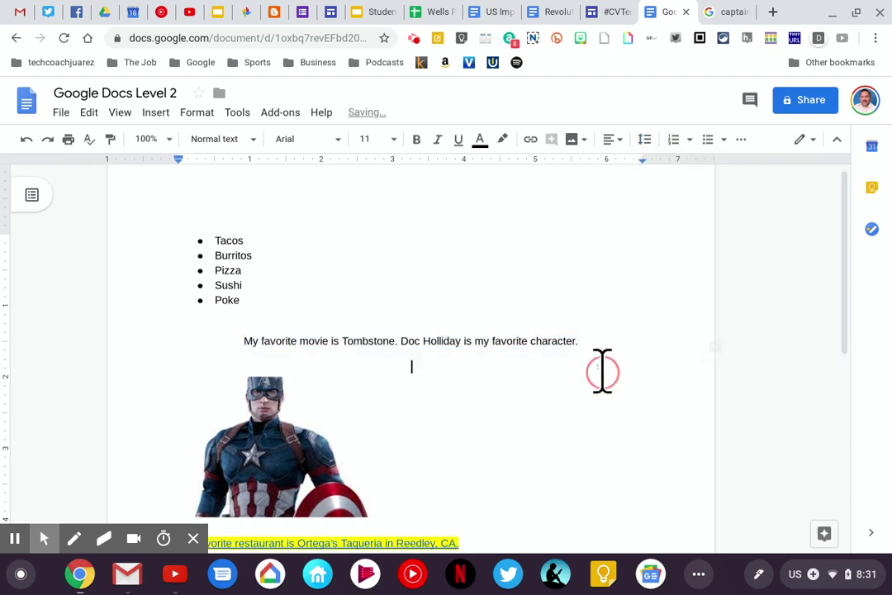
Step: Add a new line below the linked restaurant sentence and set its highlight color to None
{"action": "scroll", "coordinate": [602, 371], "scroll_direction": "down", "scroll_amount": 2}
{"action": "scroll", "coordinate": [602, 371], "scroll_direction": "down", "scroll_amount": 1}
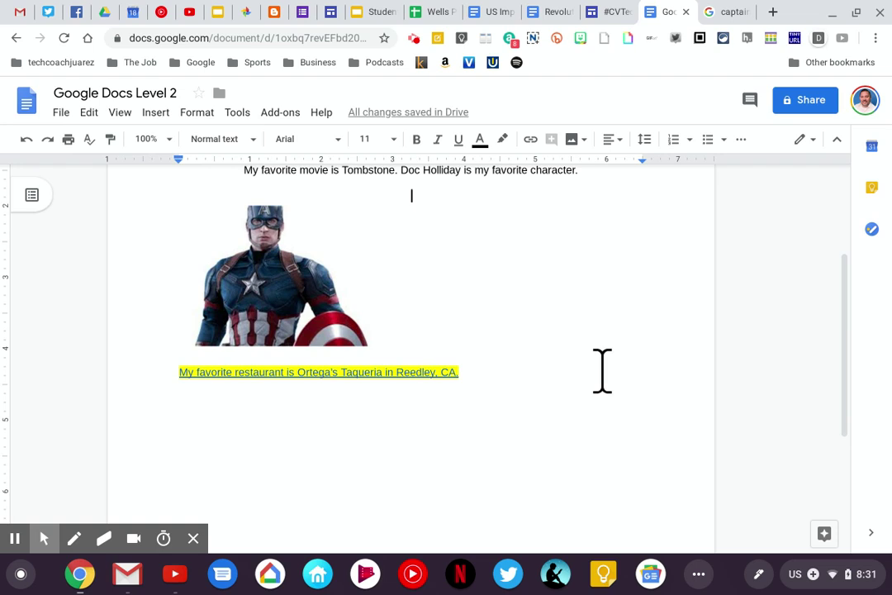
{"action": "left_click", "coordinate": [557, 390]}
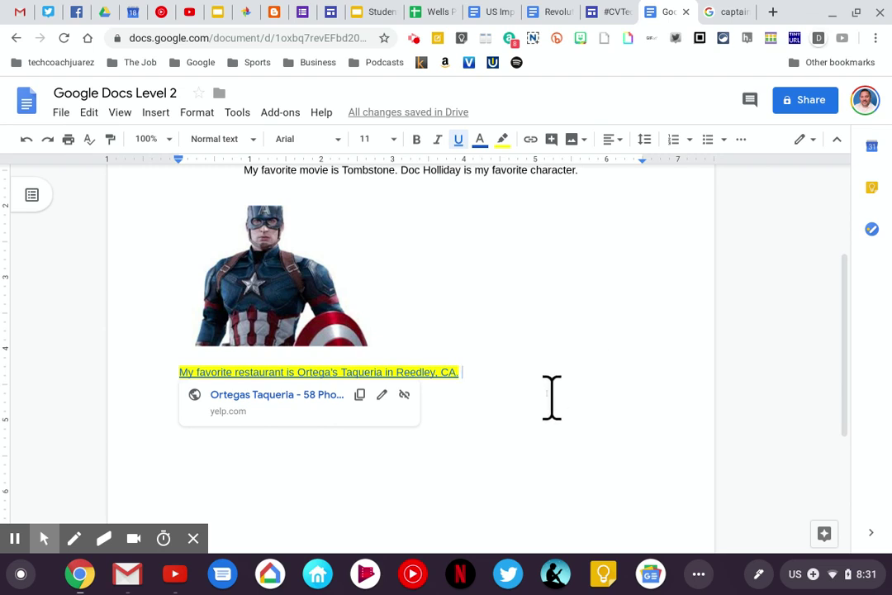
{"action": "key", "text": "Return"}
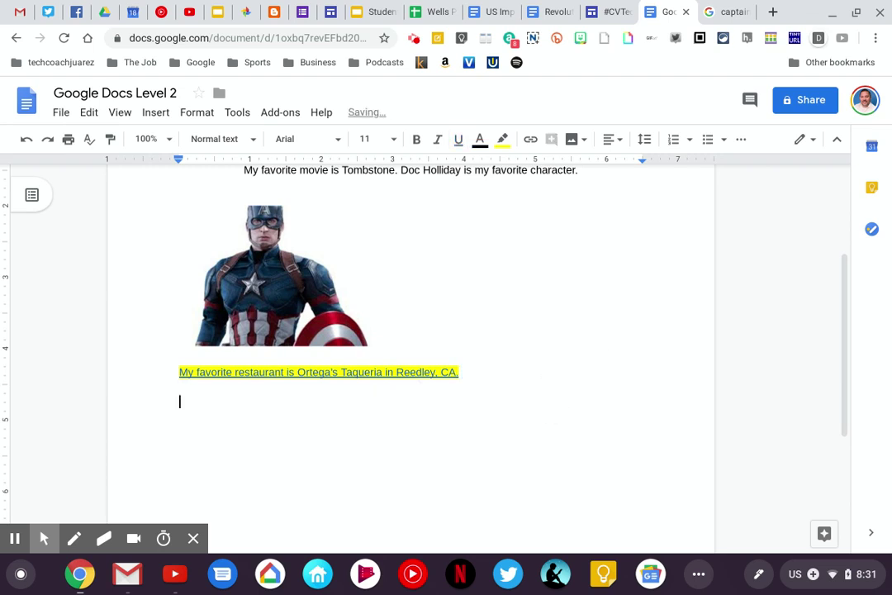
{"action": "left_click", "coordinate": [503, 140]}
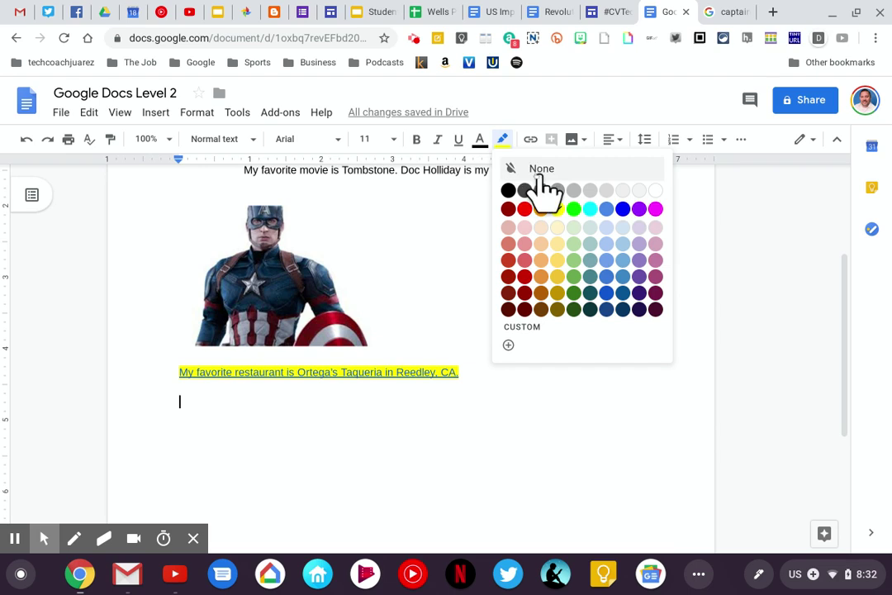
{"action": "left_click", "coordinate": [542, 172]}
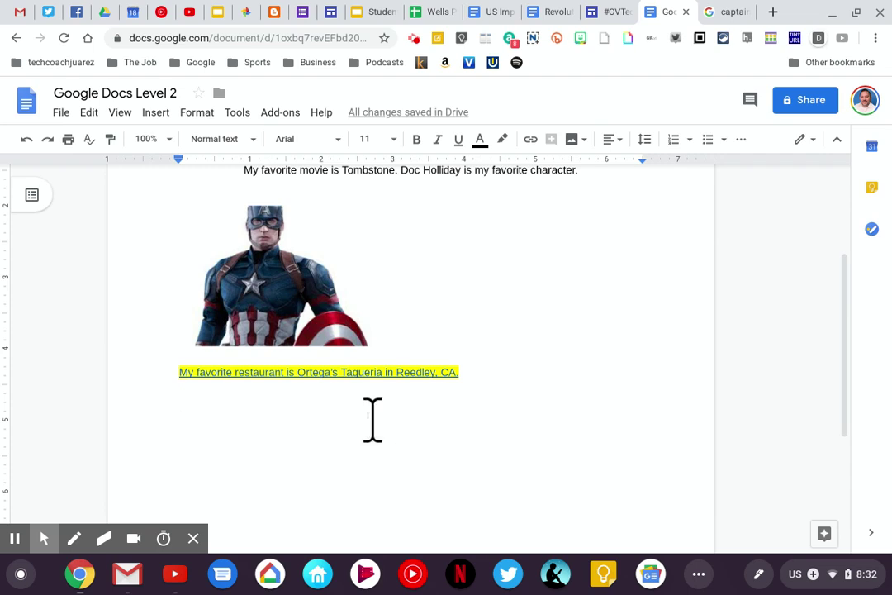
Step: Insert a table with three columns and four rows below the restaurant sentence, and add a line under the table
{"action": "left_click", "coordinate": [155, 112]}
{"action": "mouse_move", "coordinate": [169, 159]}
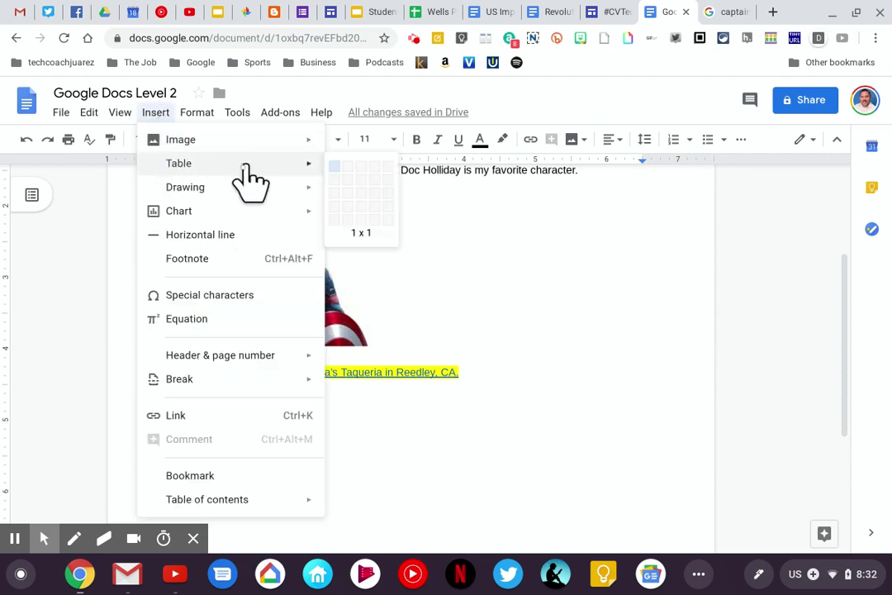
{"action": "left_click", "coordinate": [364, 211]}
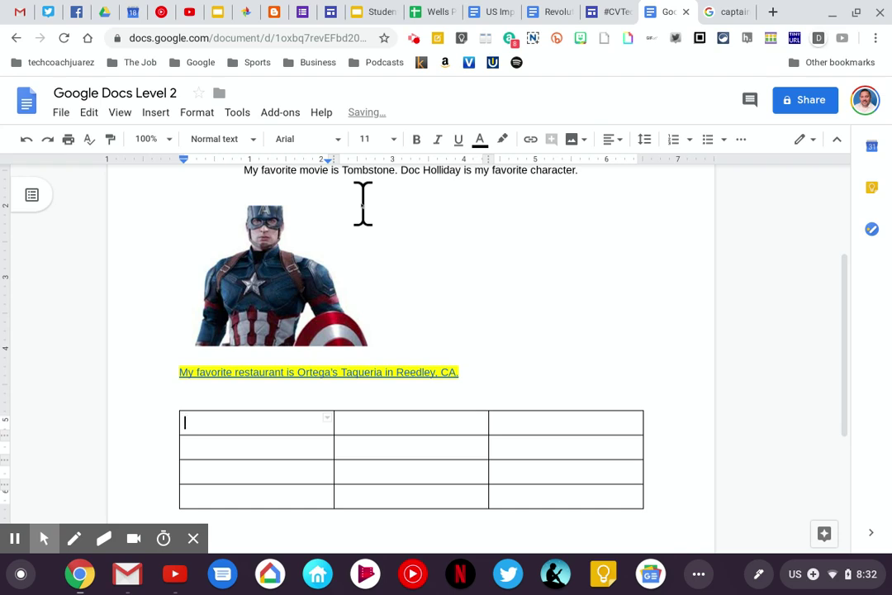
{"action": "left_click", "coordinate": [660, 493]}
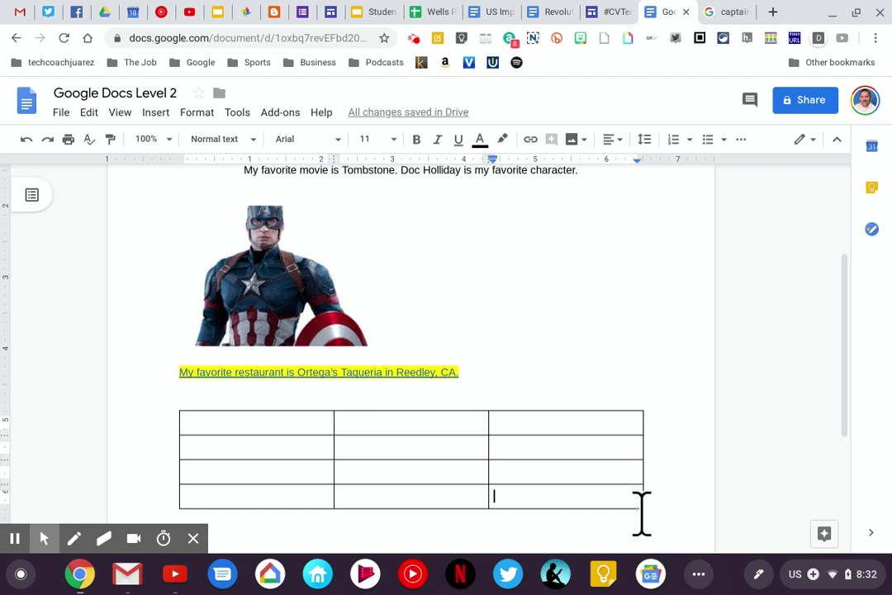
{"action": "left_click", "coordinate": [637, 516]}
{"action": "key", "text": "Return"}
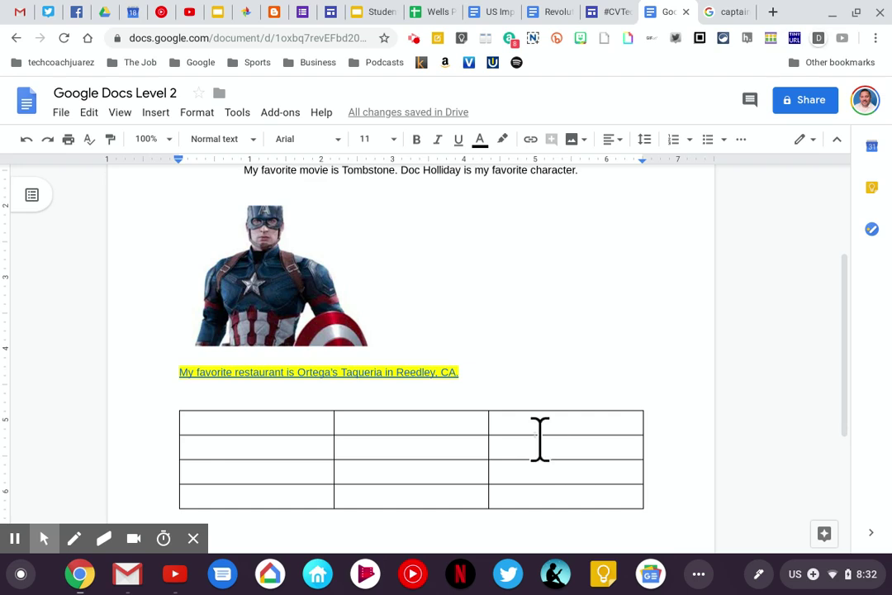
Step: Insert the Spidercoach drawing from Drive below the table, linked to its source
{"action": "scroll", "coordinate": [537, 437], "scroll_direction": "down", "scroll_amount": 3}
{"action": "left_click", "coordinate": [312, 337]}
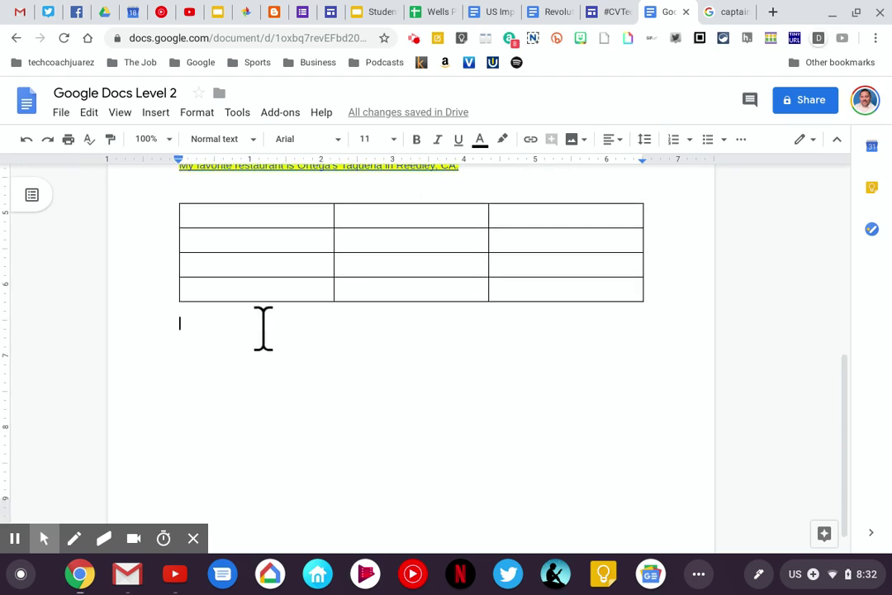
{"action": "left_click", "coordinate": [155, 113]}
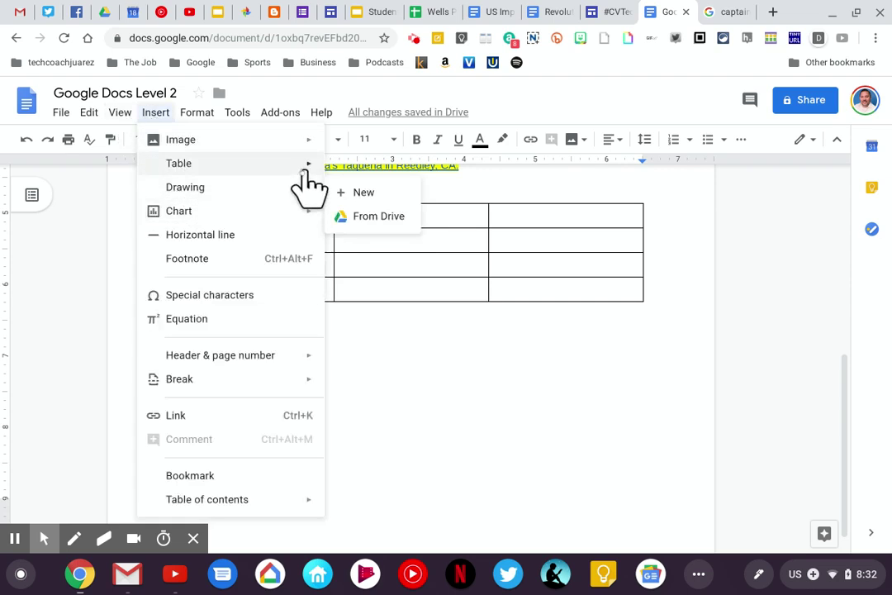
{"action": "mouse_move", "coordinate": [306, 190]}
{"action": "left_click", "coordinate": [375, 218]}
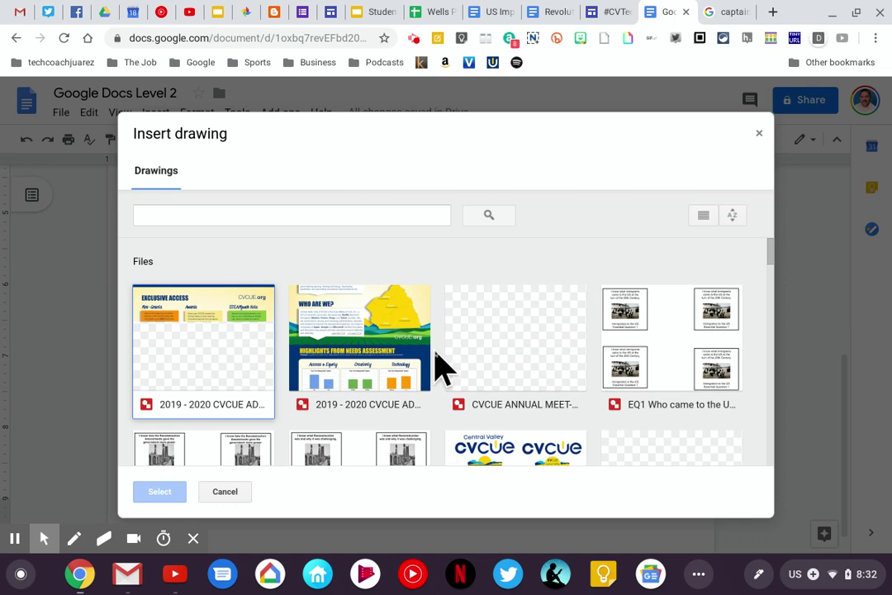
{"action": "scroll", "coordinate": [442, 367], "scroll_direction": "down", "scroll_amount": 3}
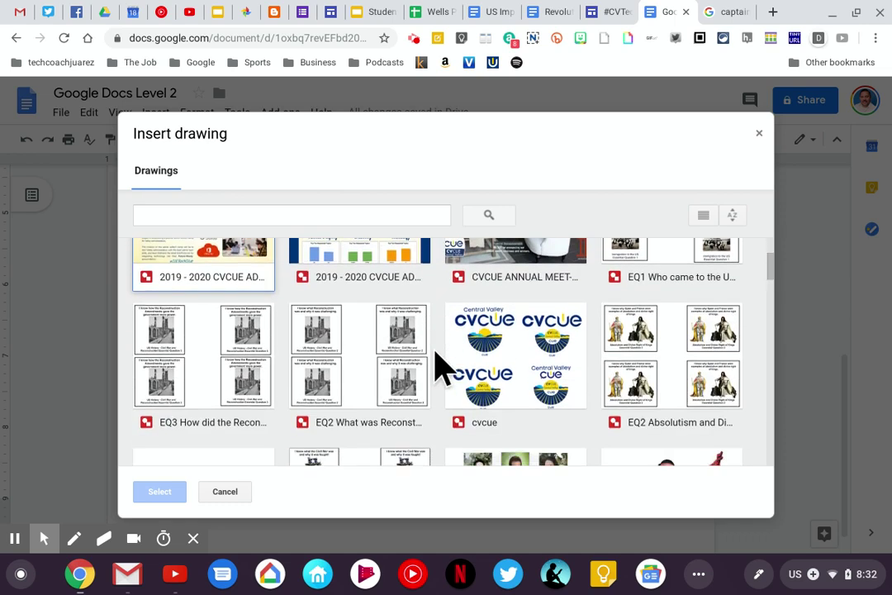
{"action": "scroll", "coordinate": [437, 365], "scroll_direction": "down", "scroll_amount": 3}
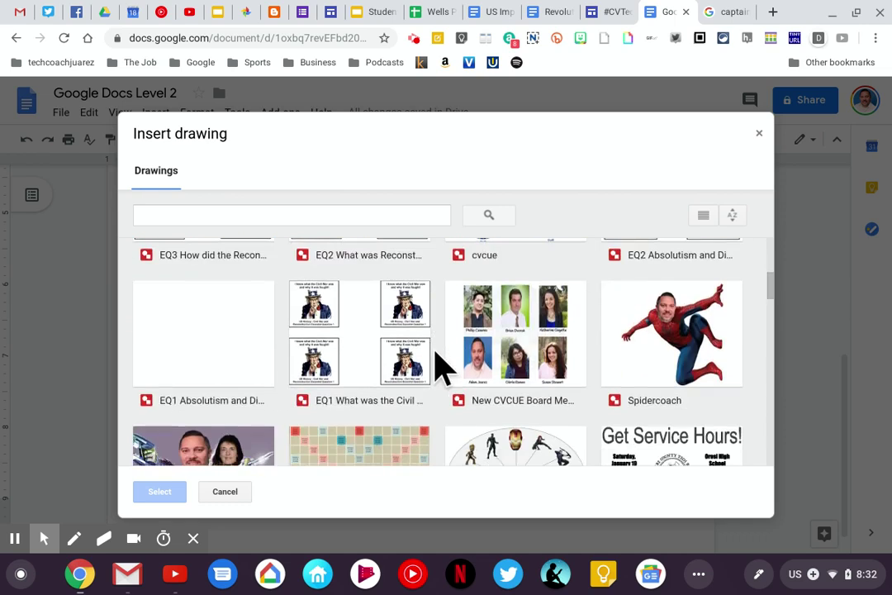
{"action": "double_click", "coordinate": [657, 351]}
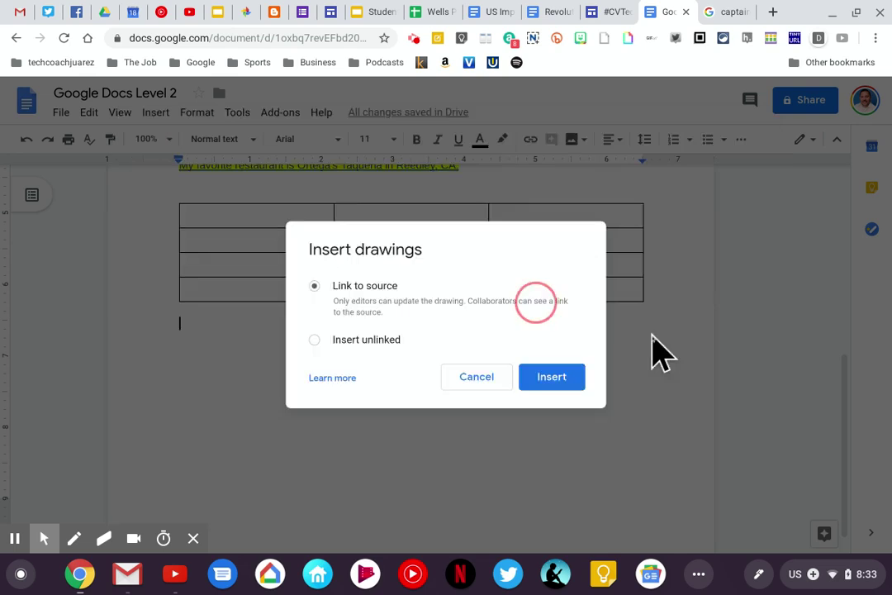
{"action": "left_click", "coordinate": [554, 379]}
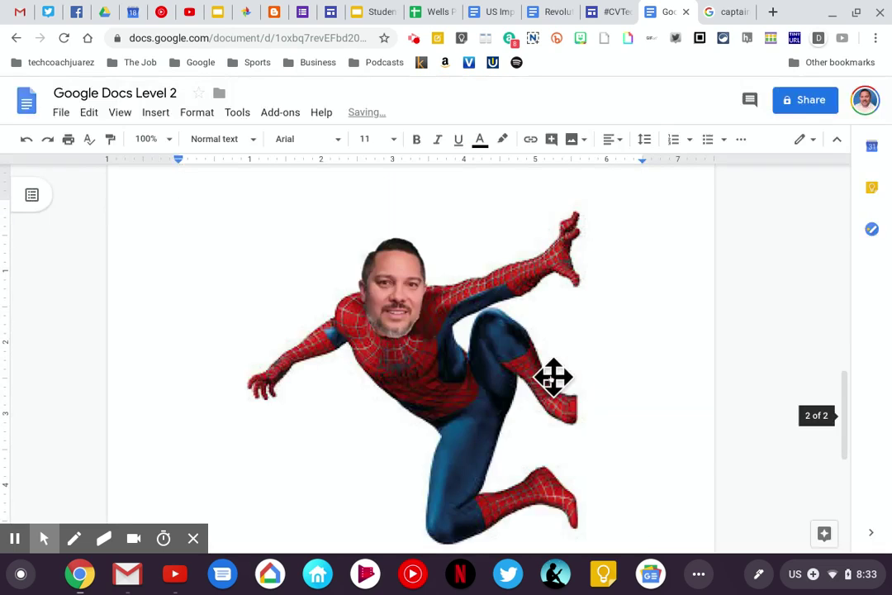
Step: Shrink the Spidercoach drawing proportionally to about 4.4 inches wide
{"action": "left_click", "coordinate": [553, 377]}
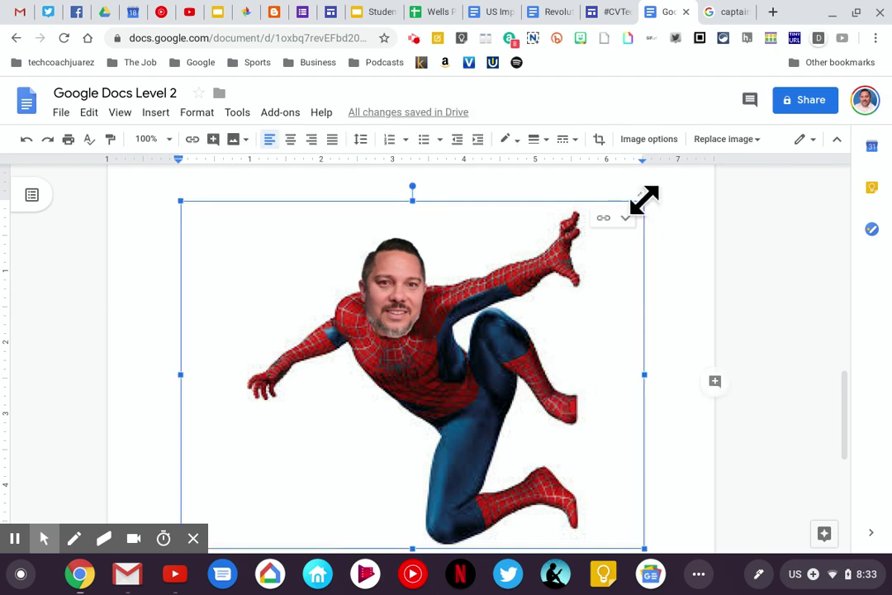
{"action": "left_click_drag", "start_coordinate": [643, 200], "coordinate": [495, 474]}
{"action": "scroll", "coordinate": [495, 475], "scroll_direction": "down", "scroll_amount": 1}
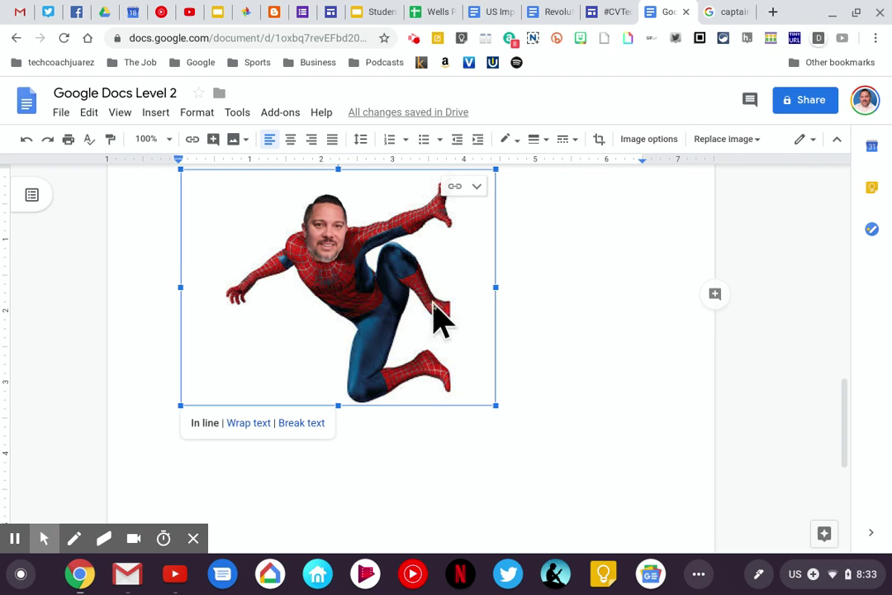
{"action": "scroll", "coordinate": [434, 303], "scroll_direction": "down", "scroll_amount": 2}
{"action": "scroll", "coordinate": [433, 303], "scroll_direction": "up", "scroll_amount": 4}
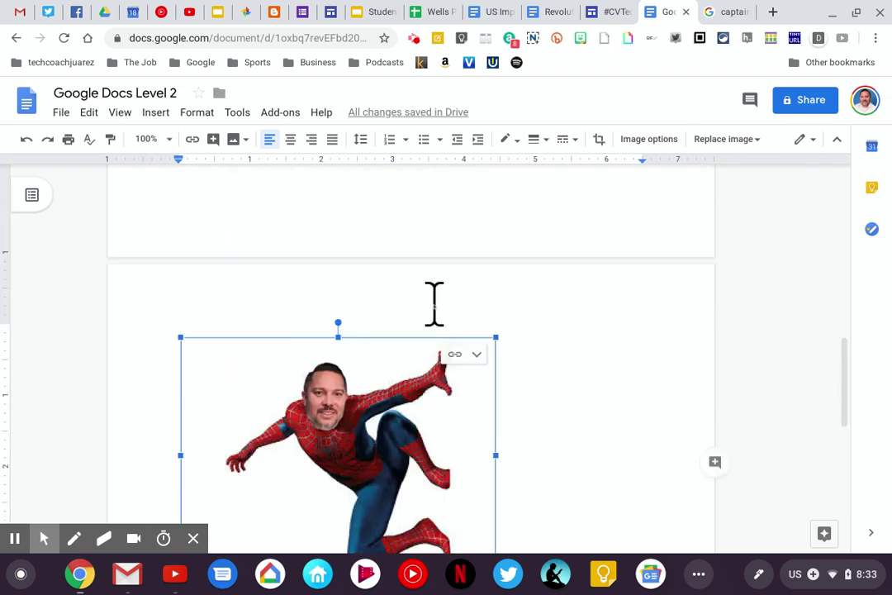
Step: View the add-ons available for Docs in the G Suite Marketplace, and close it
{"action": "left_click", "coordinate": [274, 116]}
{"action": "mouse_move", "coordinate": [342, 444]}
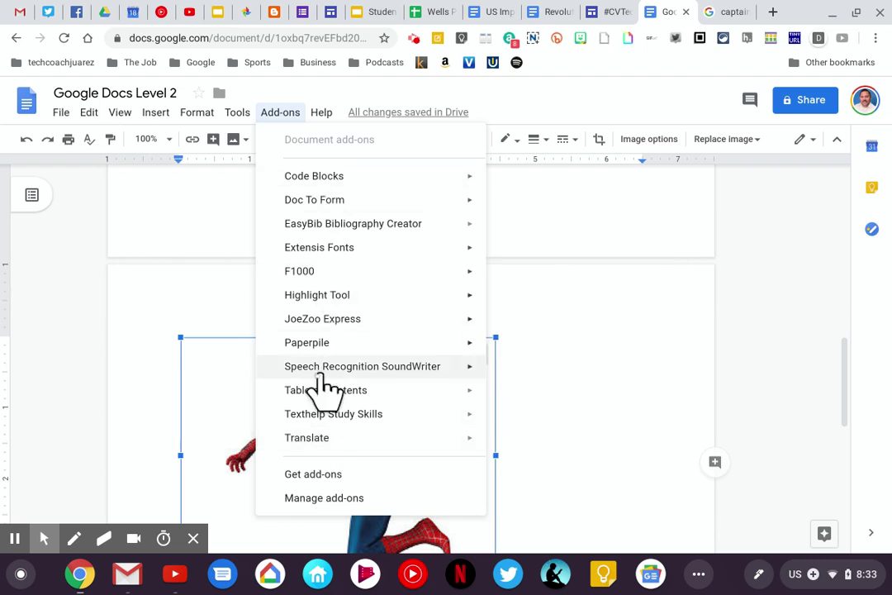
{"action": "left_click", "coordinate": [314, 475]}
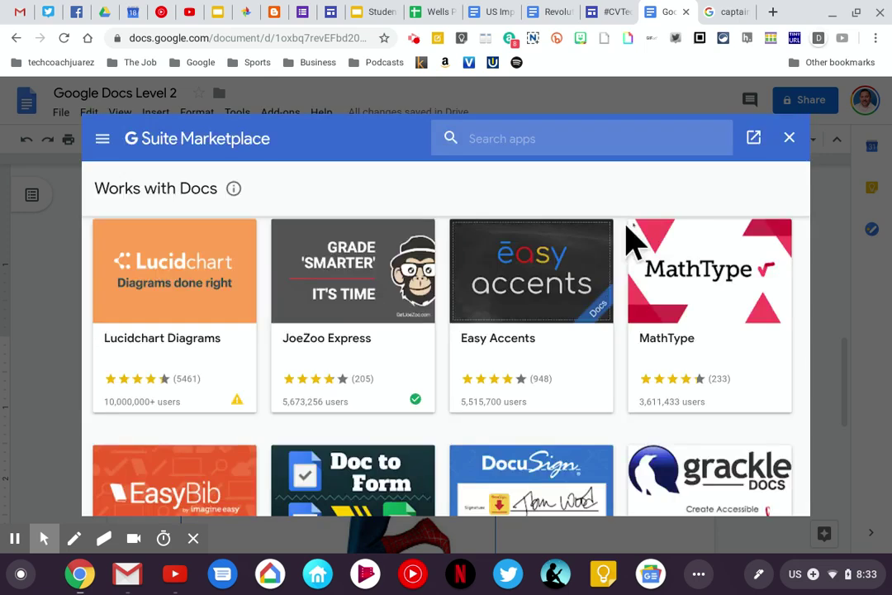
{"action": "left_click", "coordinate": [789, 138]}
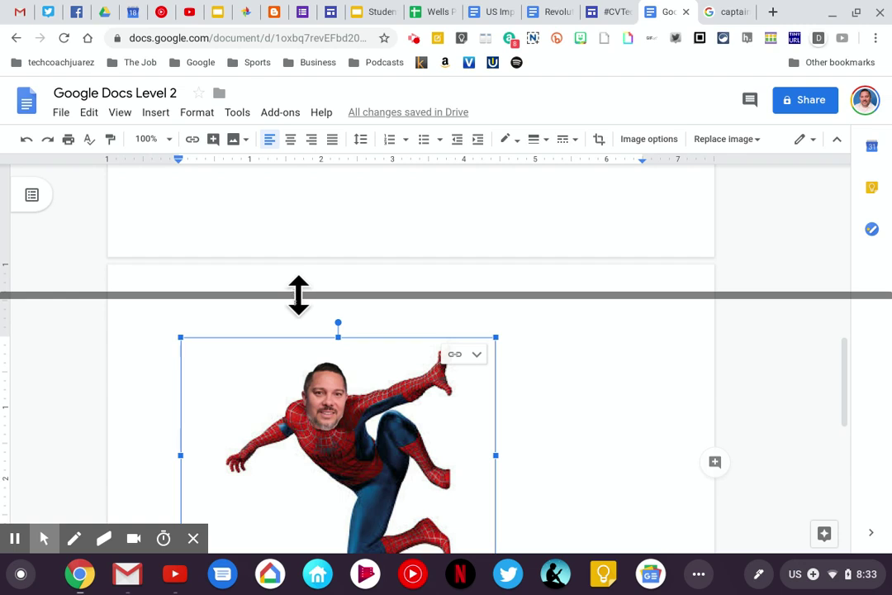
Step: Translate the bulleted food list and the favorite movie text from English into German with the Translate add-on
{"action": "scroll", "coordinate": [324, 301], "scroll_direction": "up", "scroll_amount": 10}
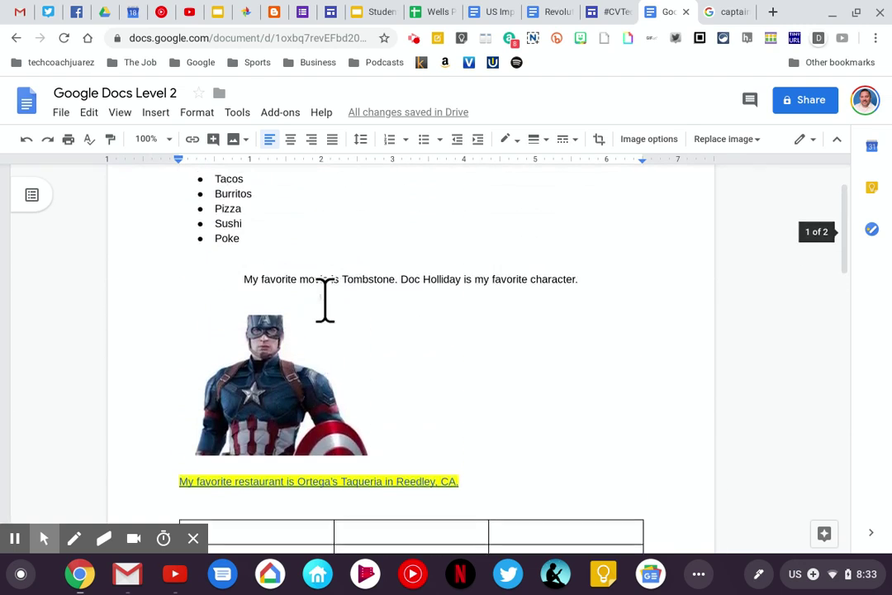
{"action": "scroll", "coordinate": [324, 299], "scroll_direction": "up", "scroll_amount": 1}
{"action": "left_click_drag", "start_coordinate": [586, 330], "coordinate": [97, 321]}
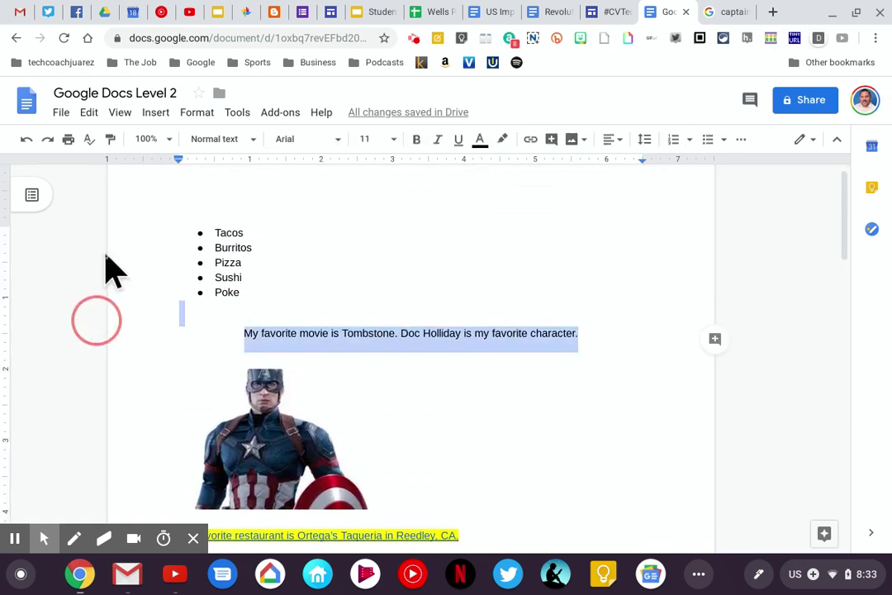
{"action": "left_click_drag", "start_coordinate": [114, 268], "coordinate": [117, 227]}
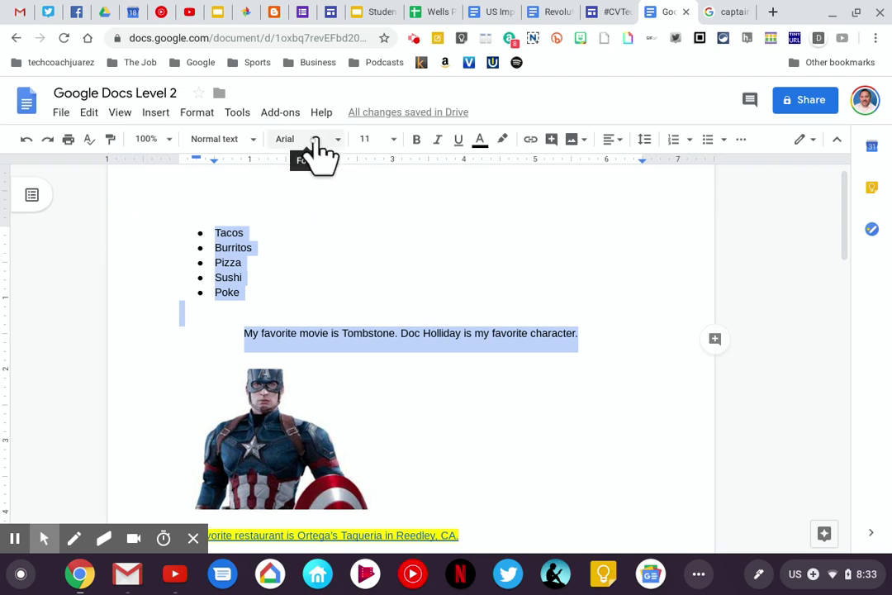
{"action": "left_click", "coordinate": [283, 114]}
{"action": "mouse_move", "coordinate": [393, 443]}
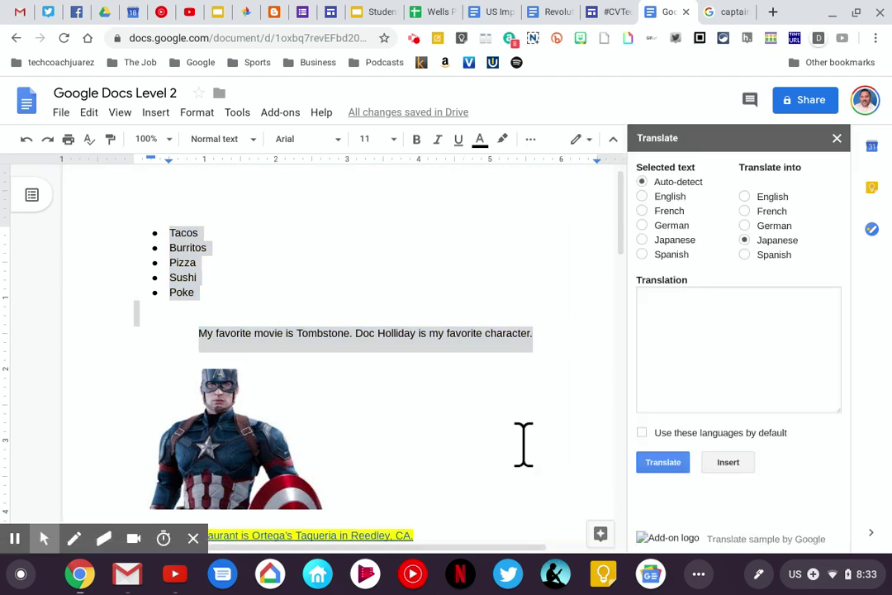
{"action": "left_click", "coordinate": [642, 196]}
{"action": "left_click", "coordinate": [744, 225]}
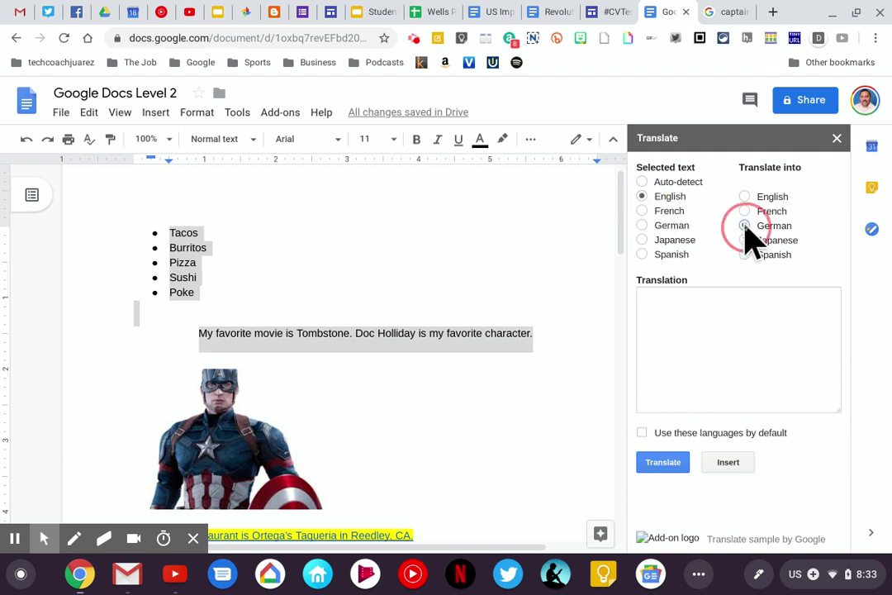
{"action": "left_click", "coordinate": [666, 462]}
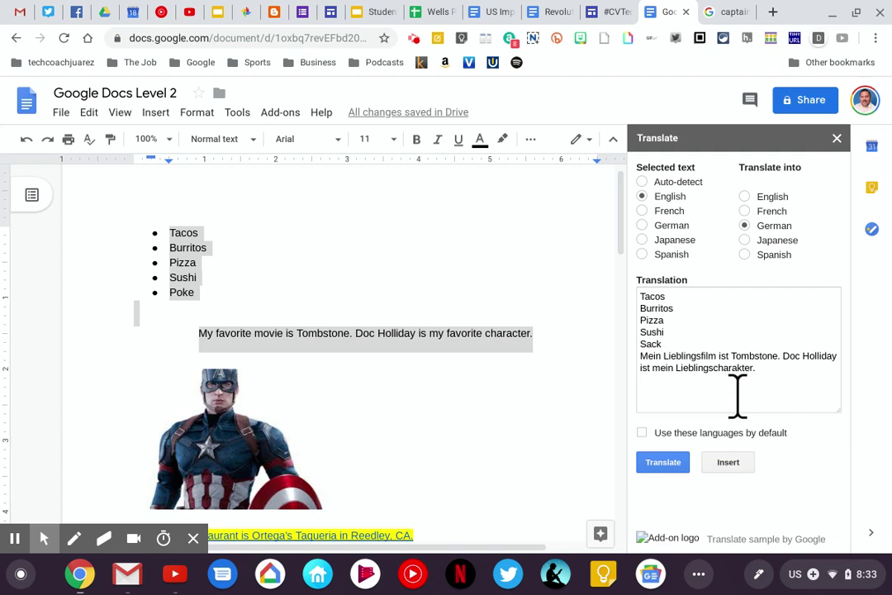
Step: Insert the German translation in place of the selected text and close the Translate add-on
{"action": "left_click", "coordinate": [732, 464]}
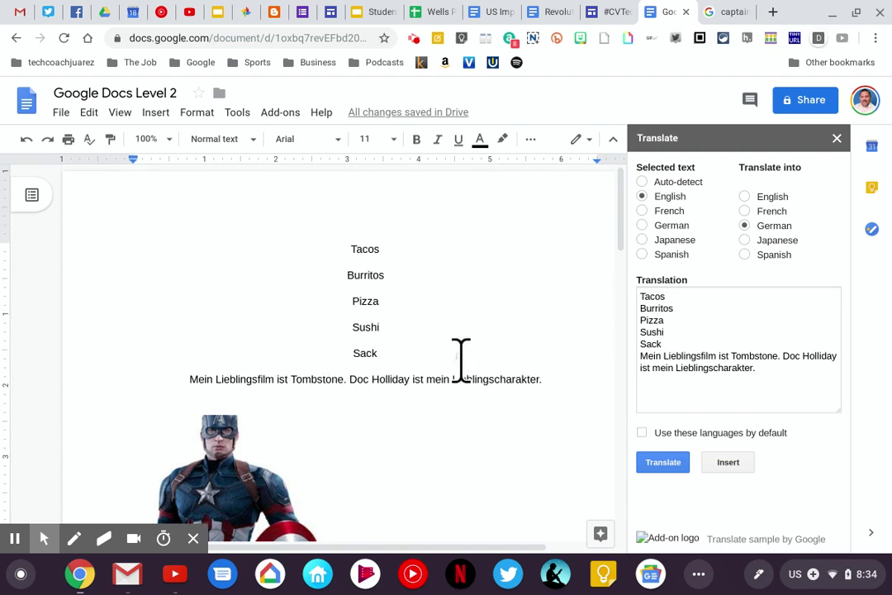
{"action": "scroll", "coordinate": [460, 361], "scroll_direction": "down", "scroll_amount": 2}
{"action": "scroll", "coordinate": [460, 361], "scroll_direction": "up", "scroll_amount": 1}
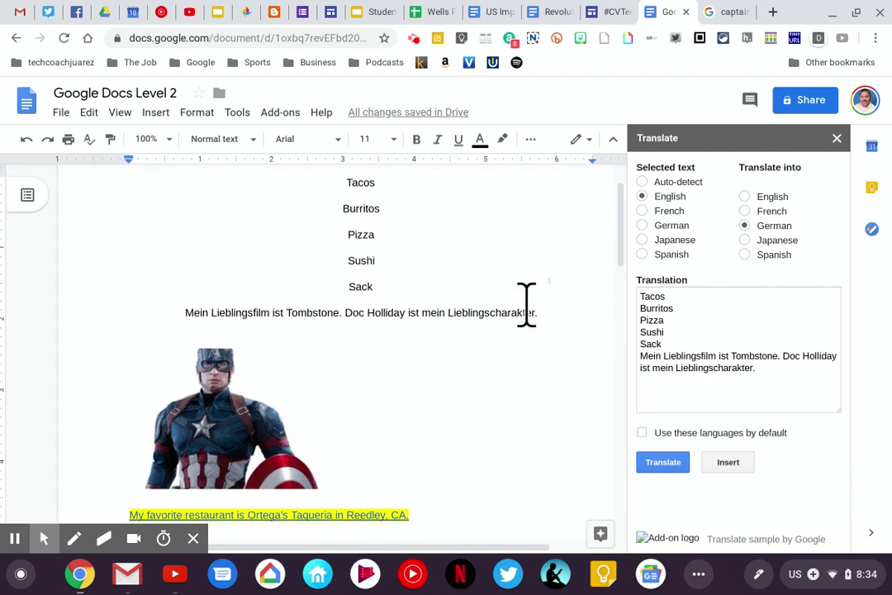
{"action": "left_click", "coordinate": [837, 138]}
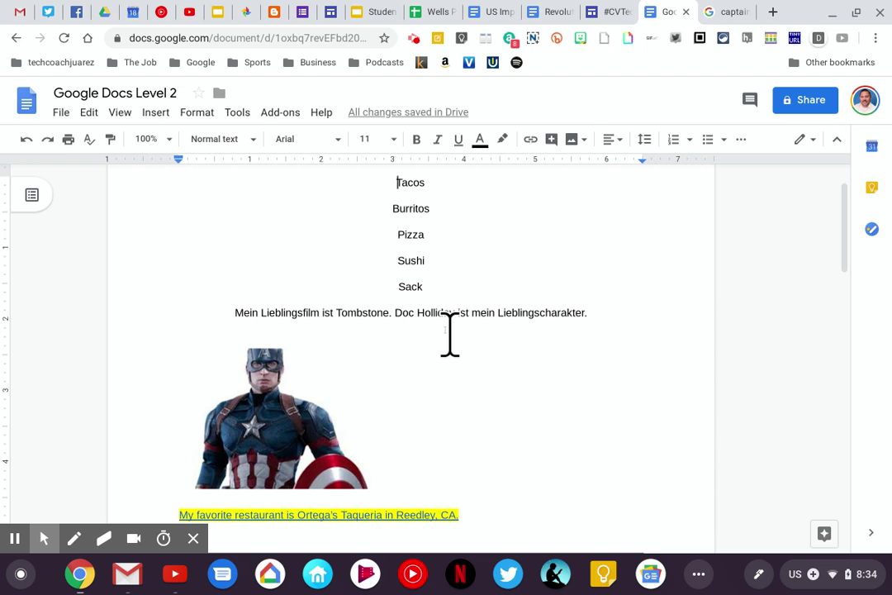
Step: Add a header to the document containing the author's full name
{"action": "scroll", "coordinate": [218, 320], "scroll_direction": "down", "scroll_amount": 2}
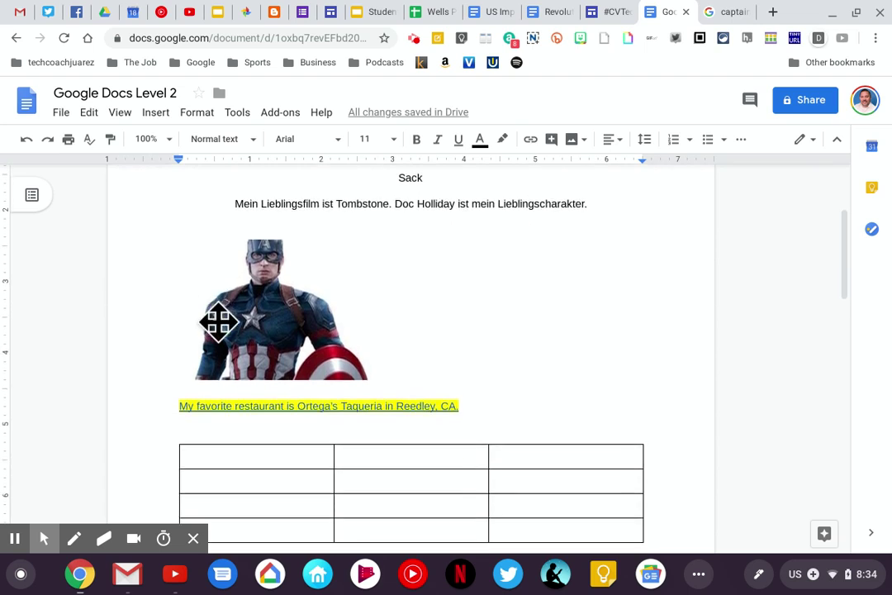
{"action": "scroll", "coordinate": [219, 322], "scroll_direction": "up", "scroll_amount": 3}
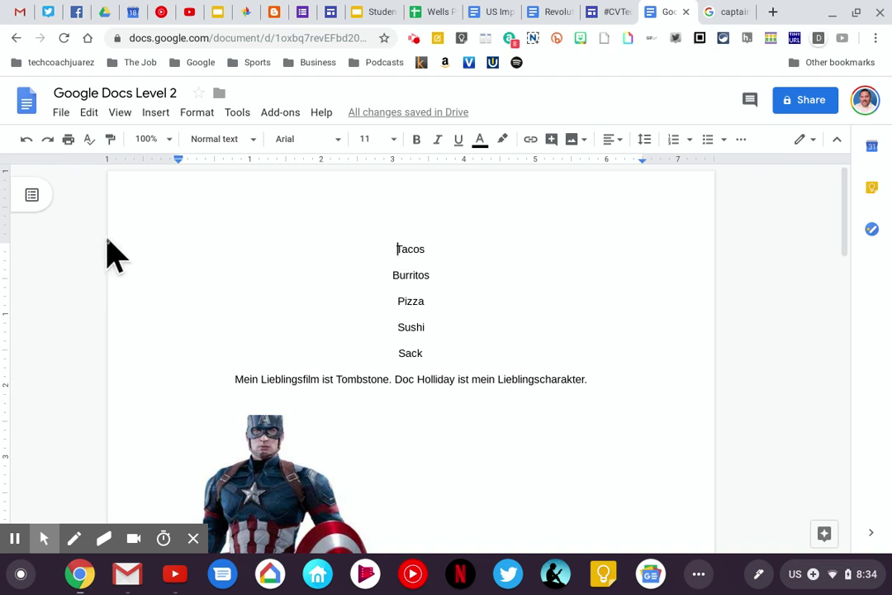
{"action": "left_click", "coordinate": [155, 116]}
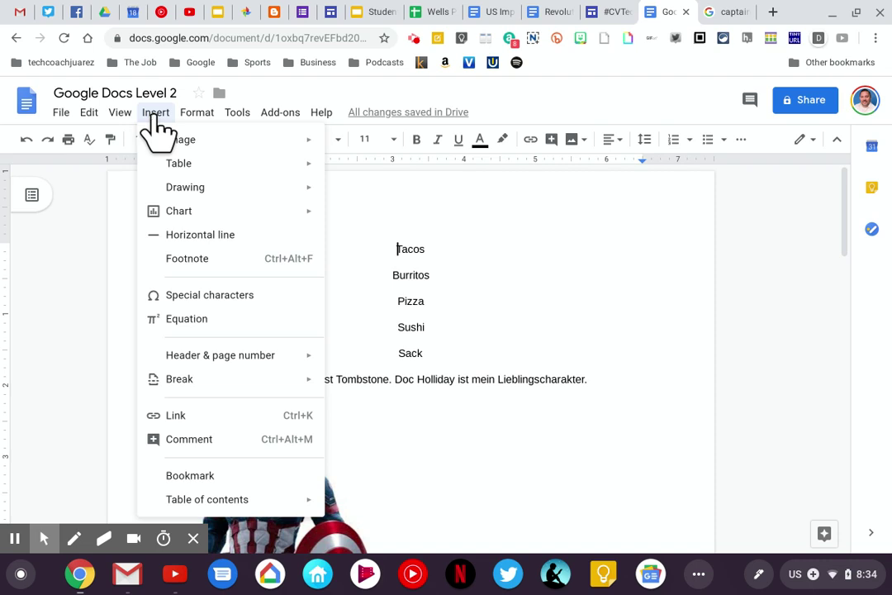
{"action": "mouse_move", "coordinate": [177, 150]}
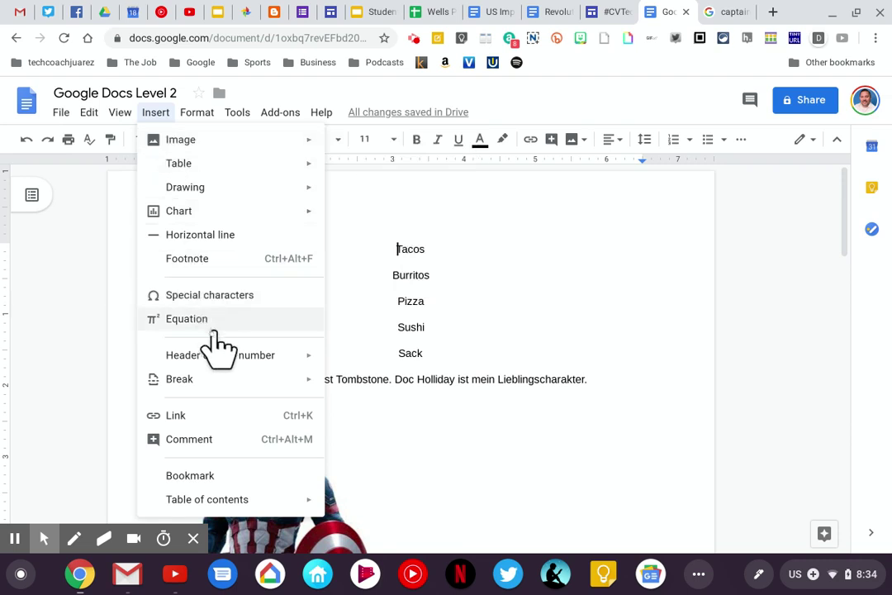
{"action": "mouse_move", "coordinate": [220, 357]}
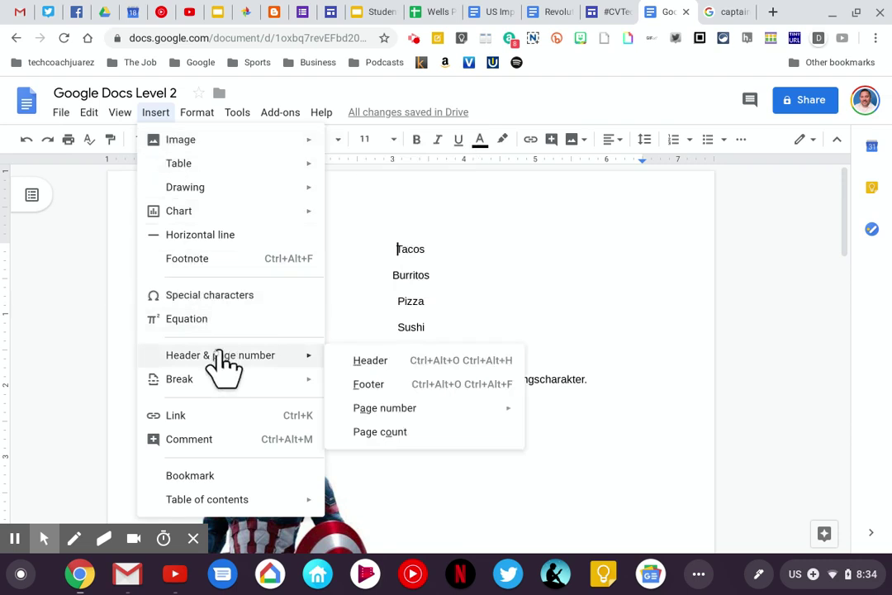
{"action": "left_click", "coordinate": [364, 361]}
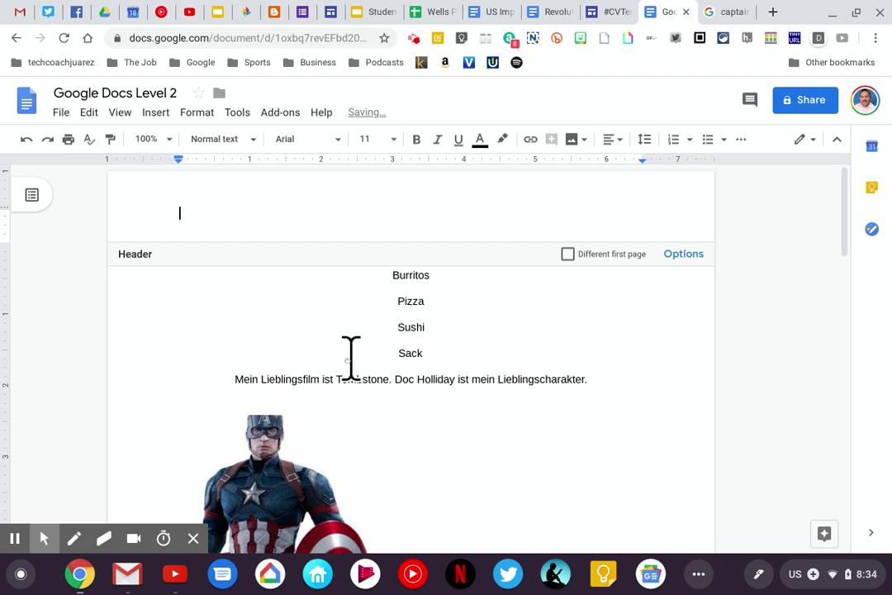
{"action": "type", "text": "Adam Juare"}
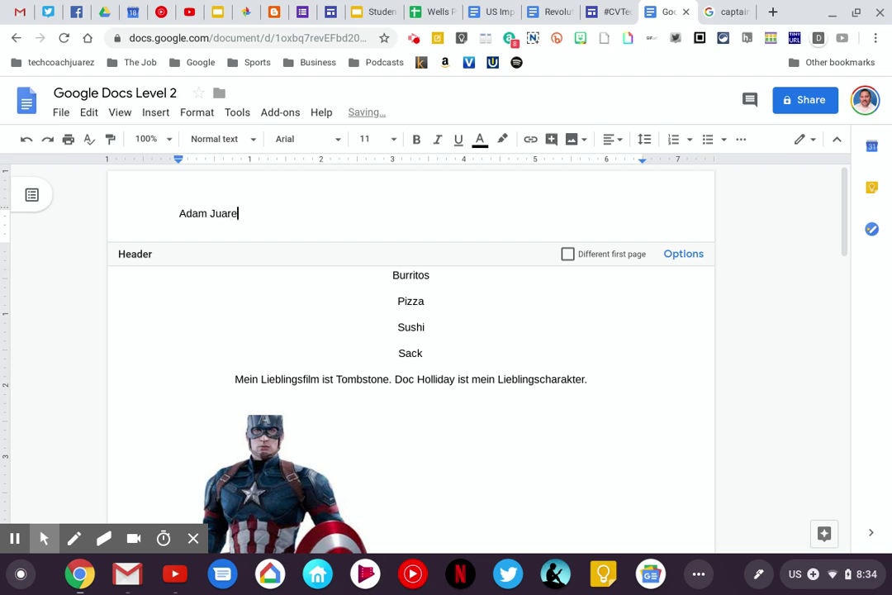
{"action": "type", "text": "z"}
{"action": "left_click", "coordinate": [68, 399]}
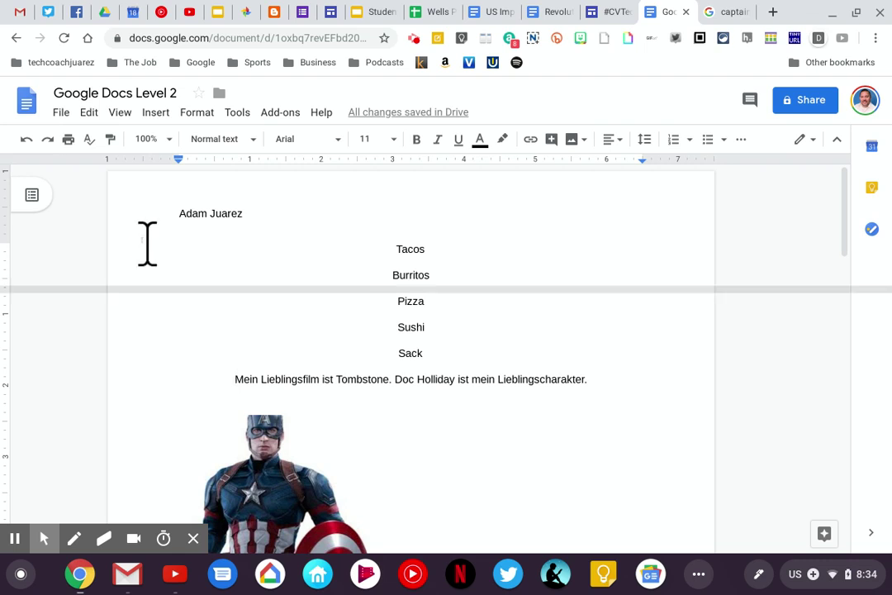
Step: Add a footer to the document containing the date 10/18/2019
{"action": "left_click", "coordinate": [169, 120]}
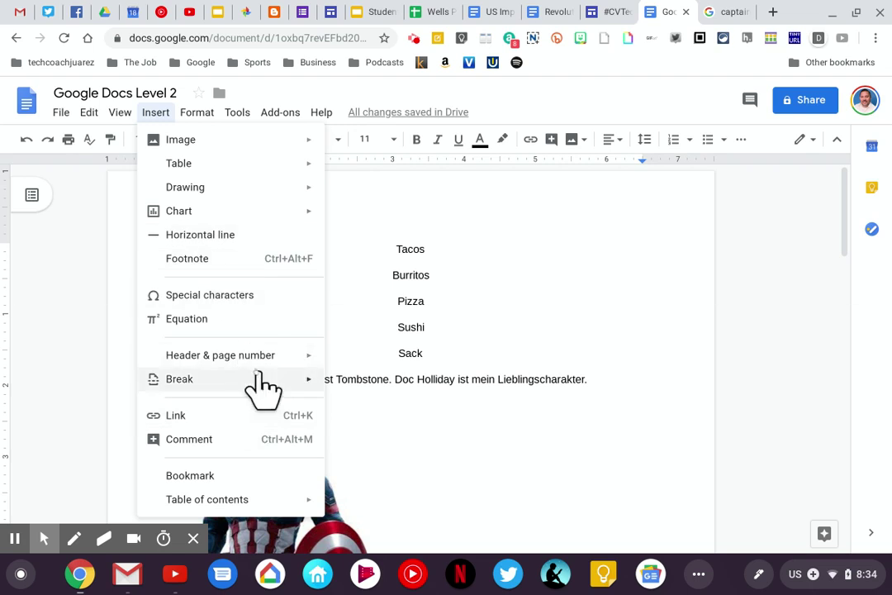
{"action": "mouse_move", "coordinate": [270, 358]}
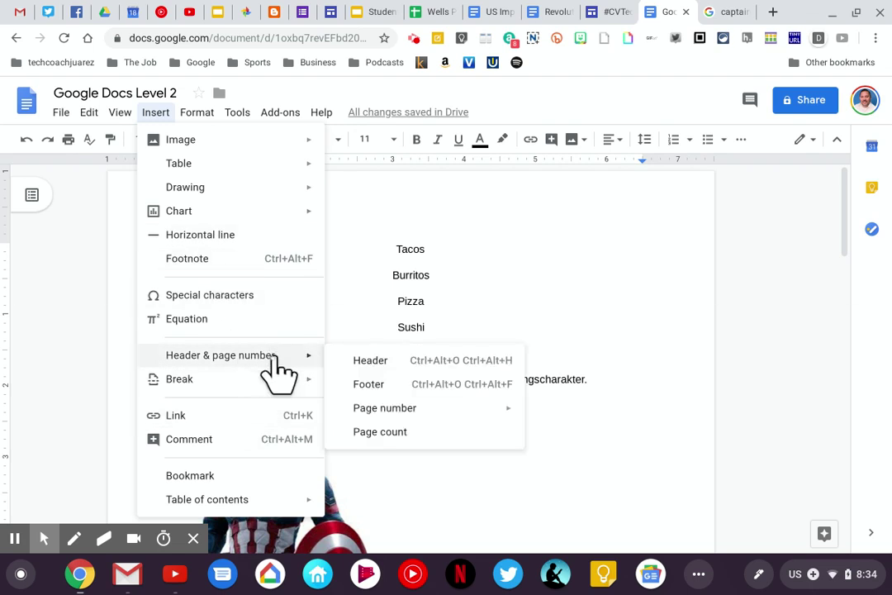
{"action": "left_click", "coordinate": [389, 385]}
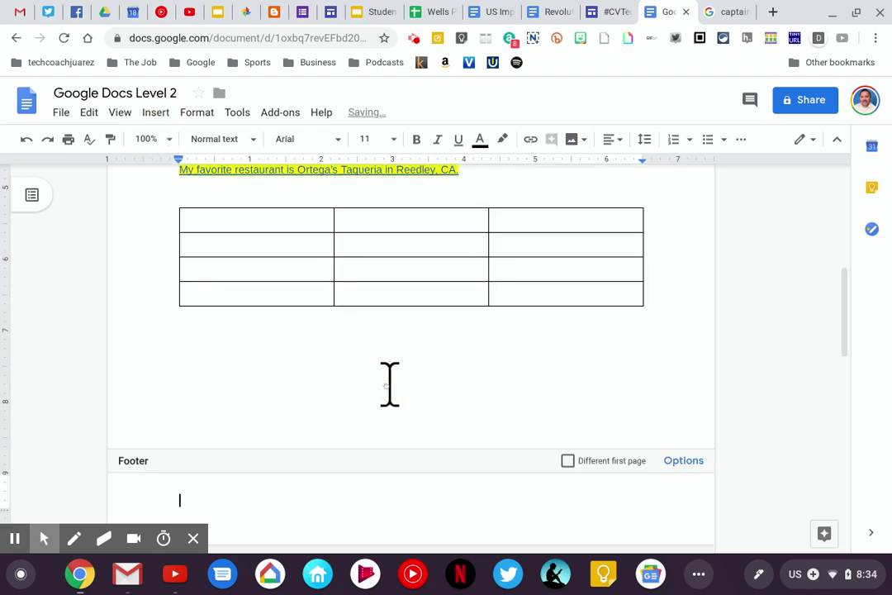
{"action": "type", "text": "10/18/2019"}
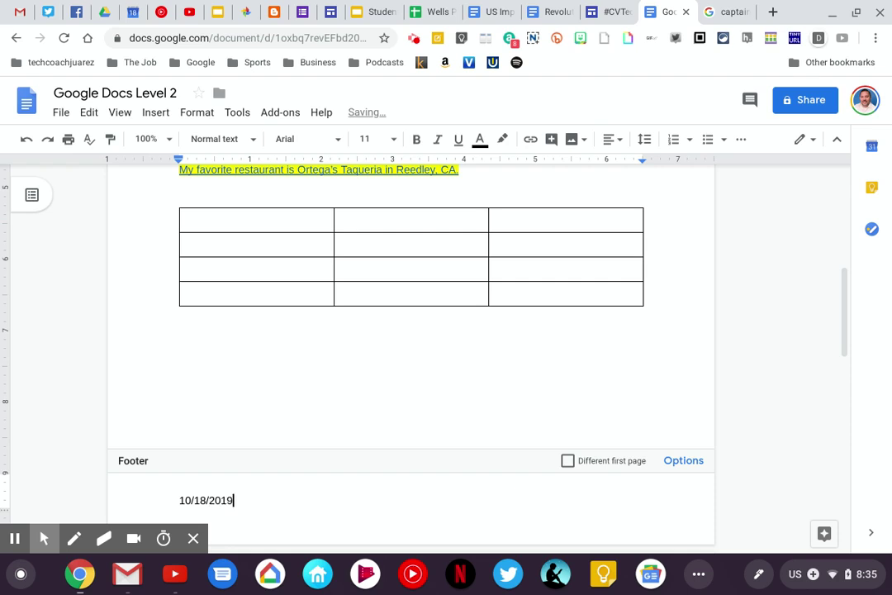
{"action": "left_click", "coordinate": [777, 428]}
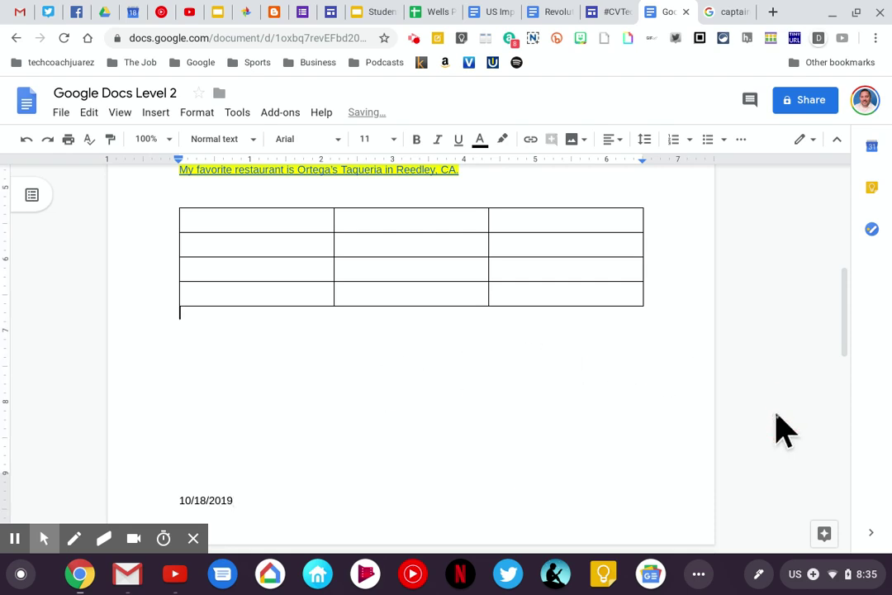
{"action": "scroll", "coordinate": [776, 428], "scroll_direction": "up", "scroll_amount": 5}
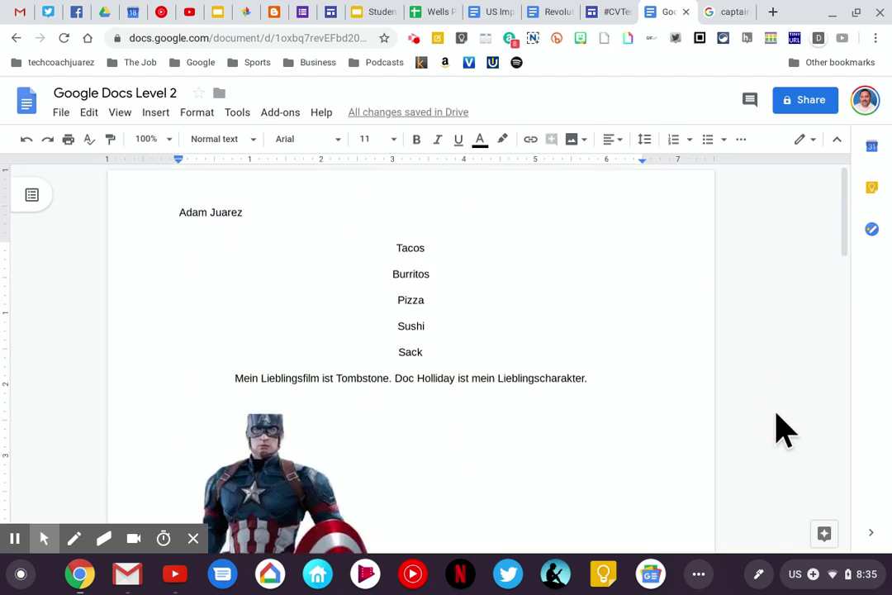
{"action": "scroll", "coordinate": [776, 428], "scroll_direction": "up", "scroll_amount": 1}
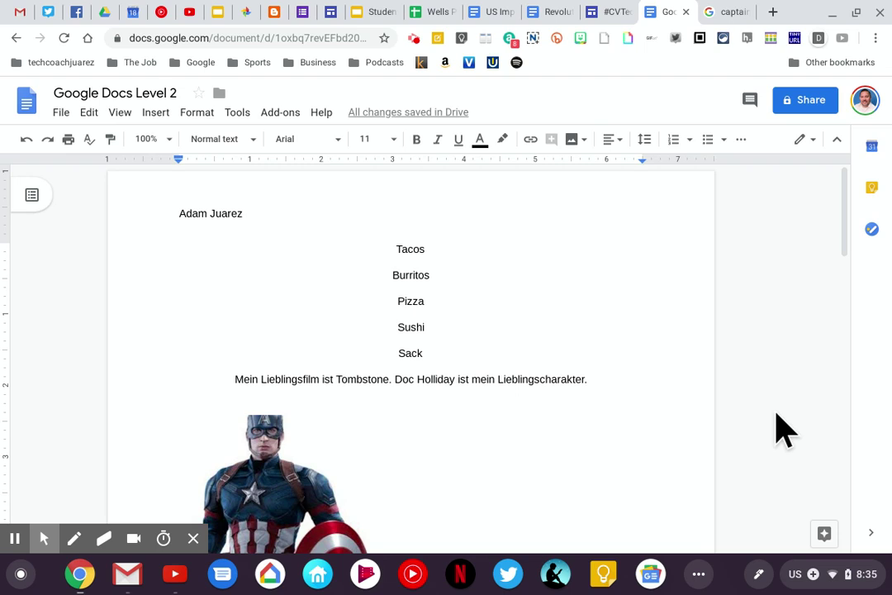